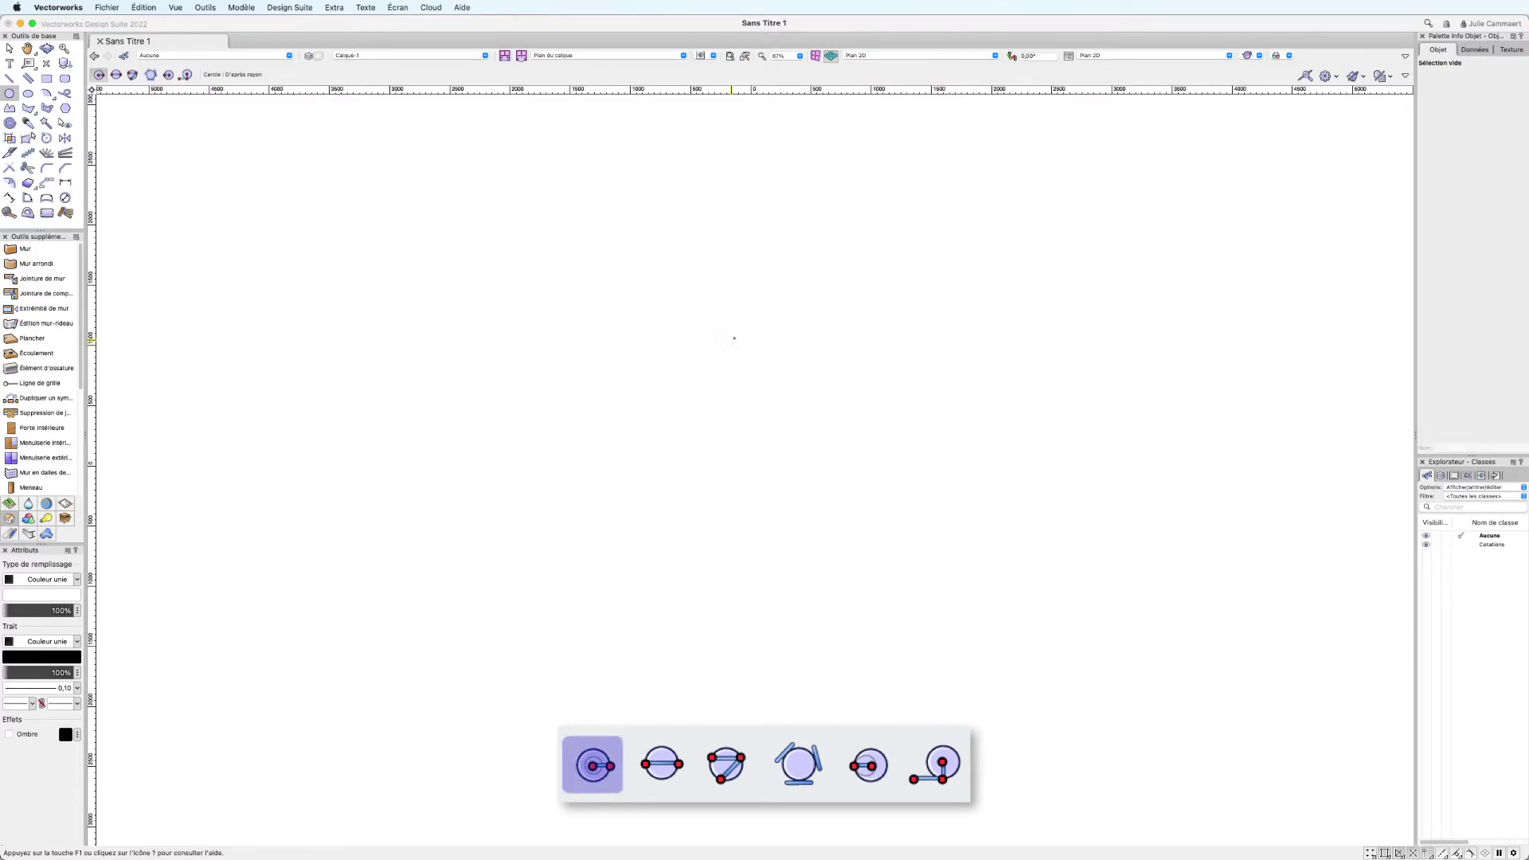
Step: Draw a circle from its center with a radius of about 1688 mm, and undo it
{"action": "left_click", "coordinate": [742, 336]}
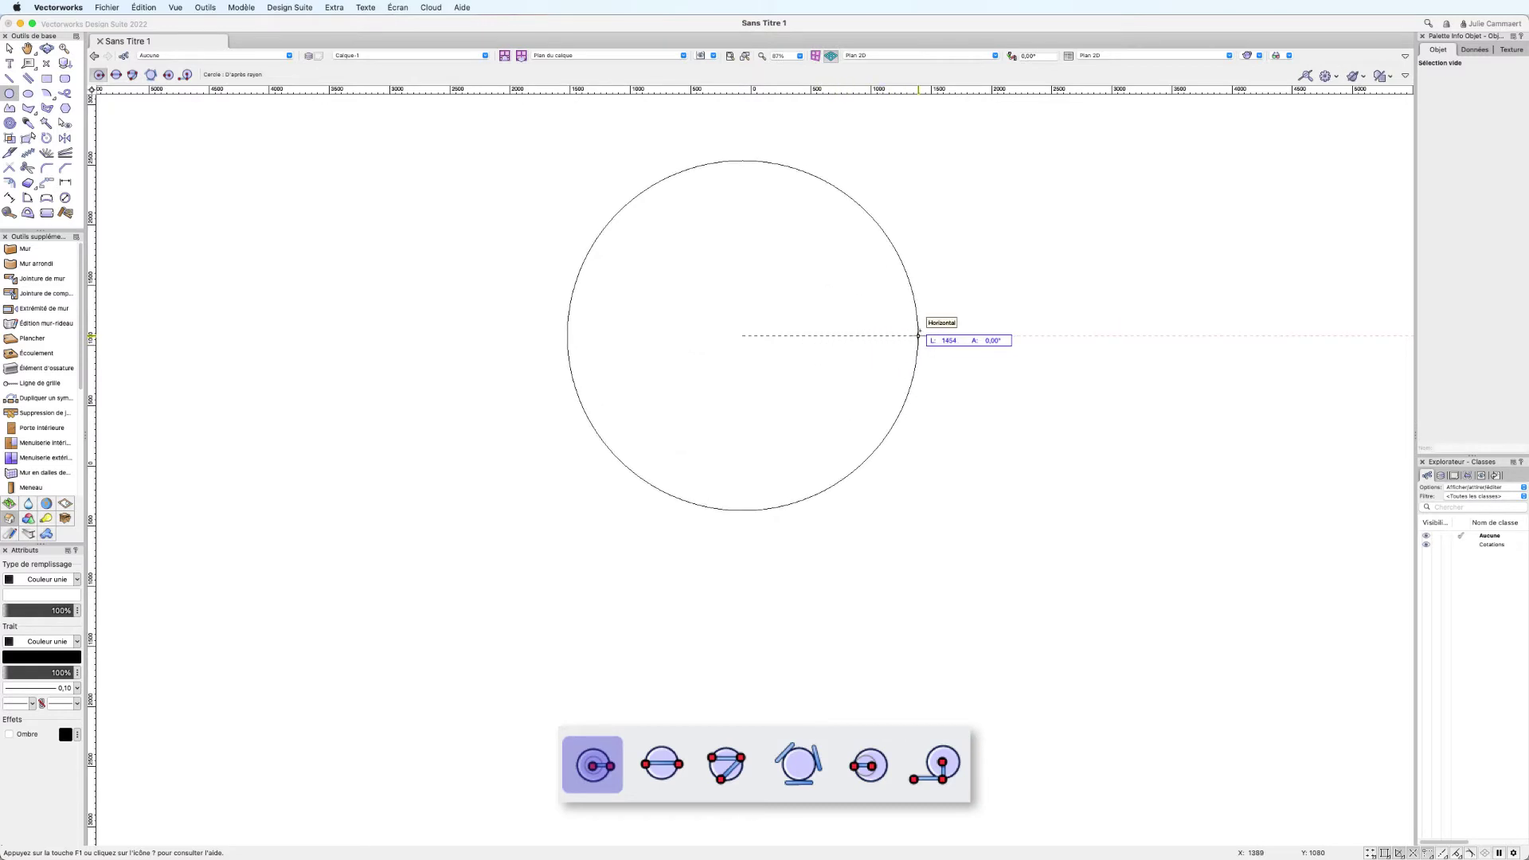
{"action": "left_click", "coordinate": [946, 336]}
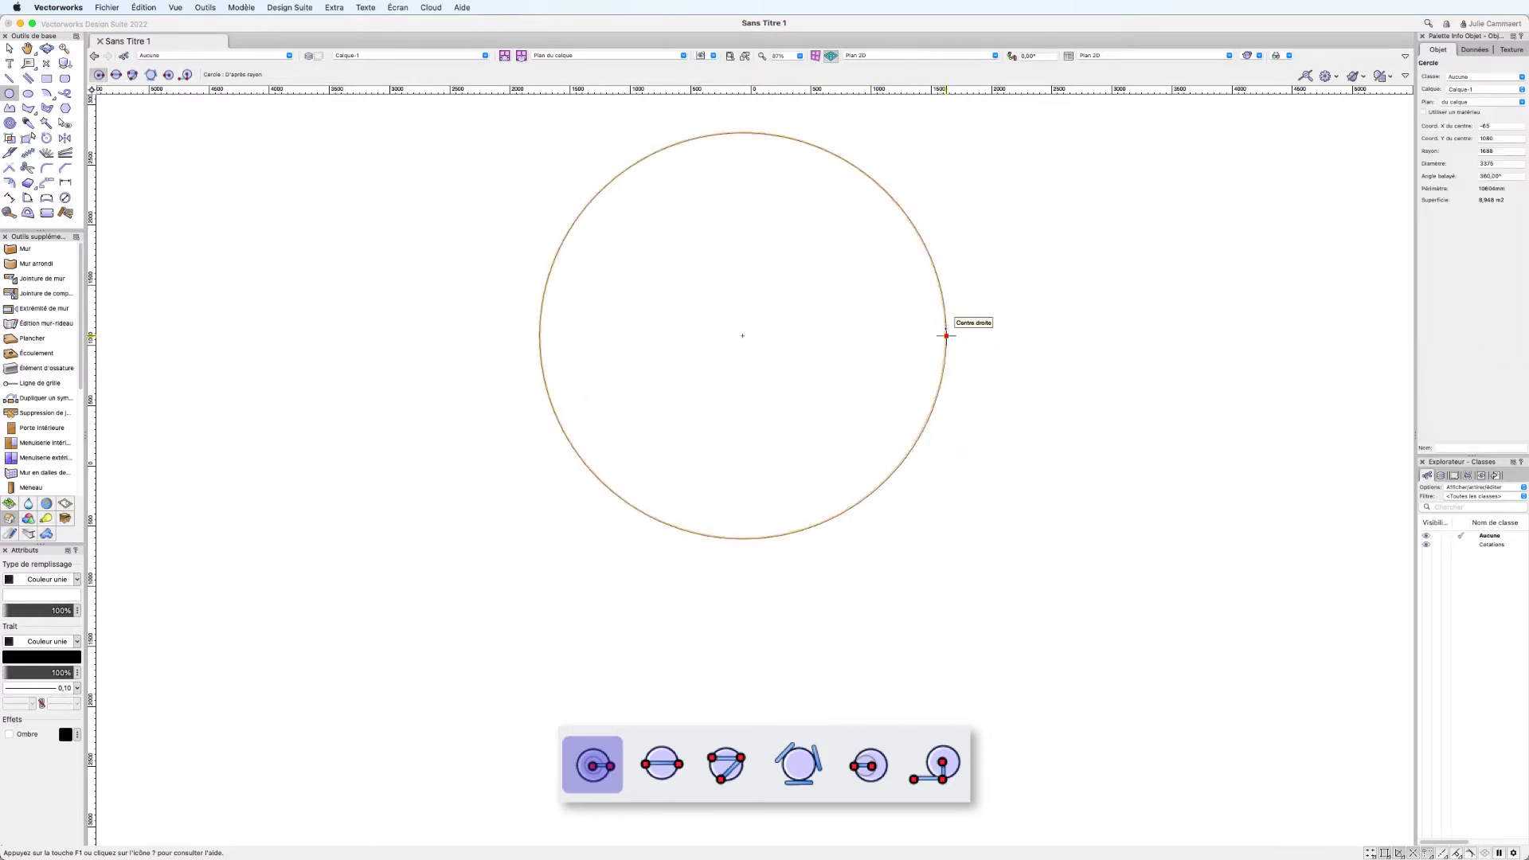
{"action": "key", "text": "Escape"}
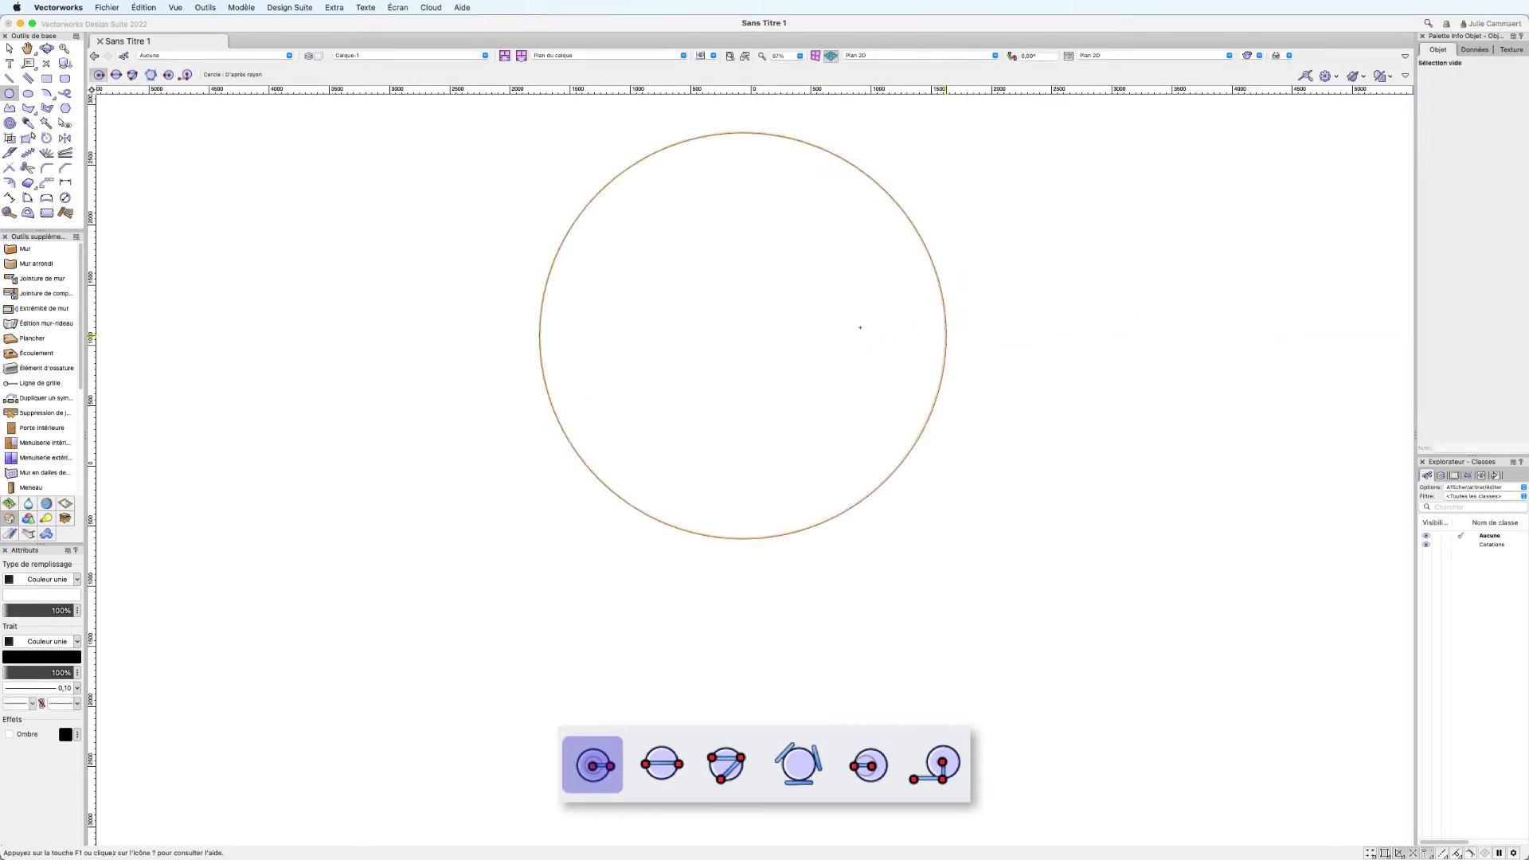
{"action": "key", "text": "super+z"}
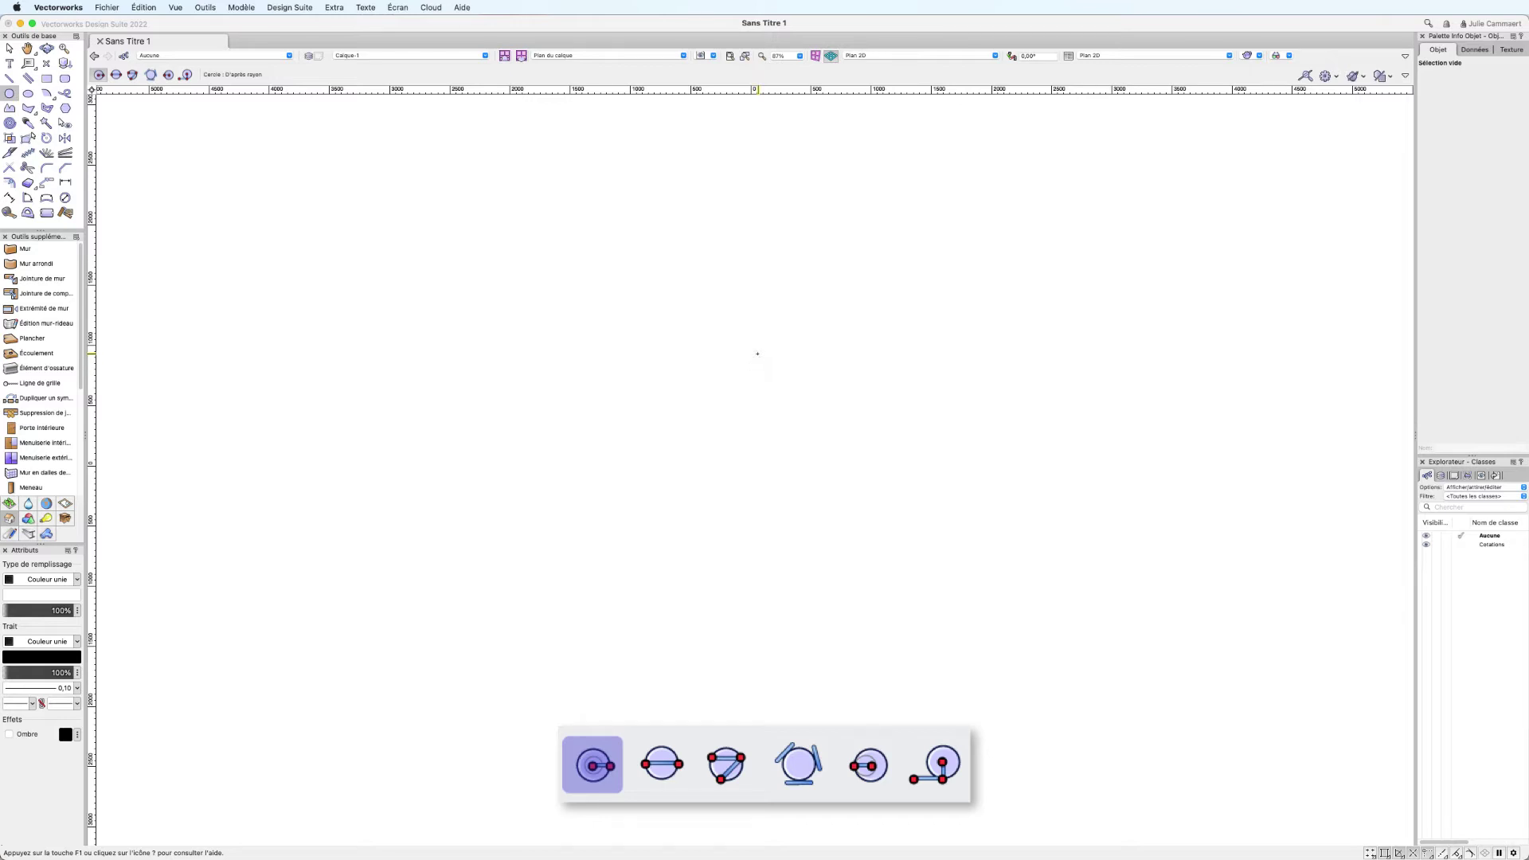
Step: Draw a circle from its center with an exact radius of 1500 mm, and undo it
{"action": "left_click", "coordinate": [757, 354]}
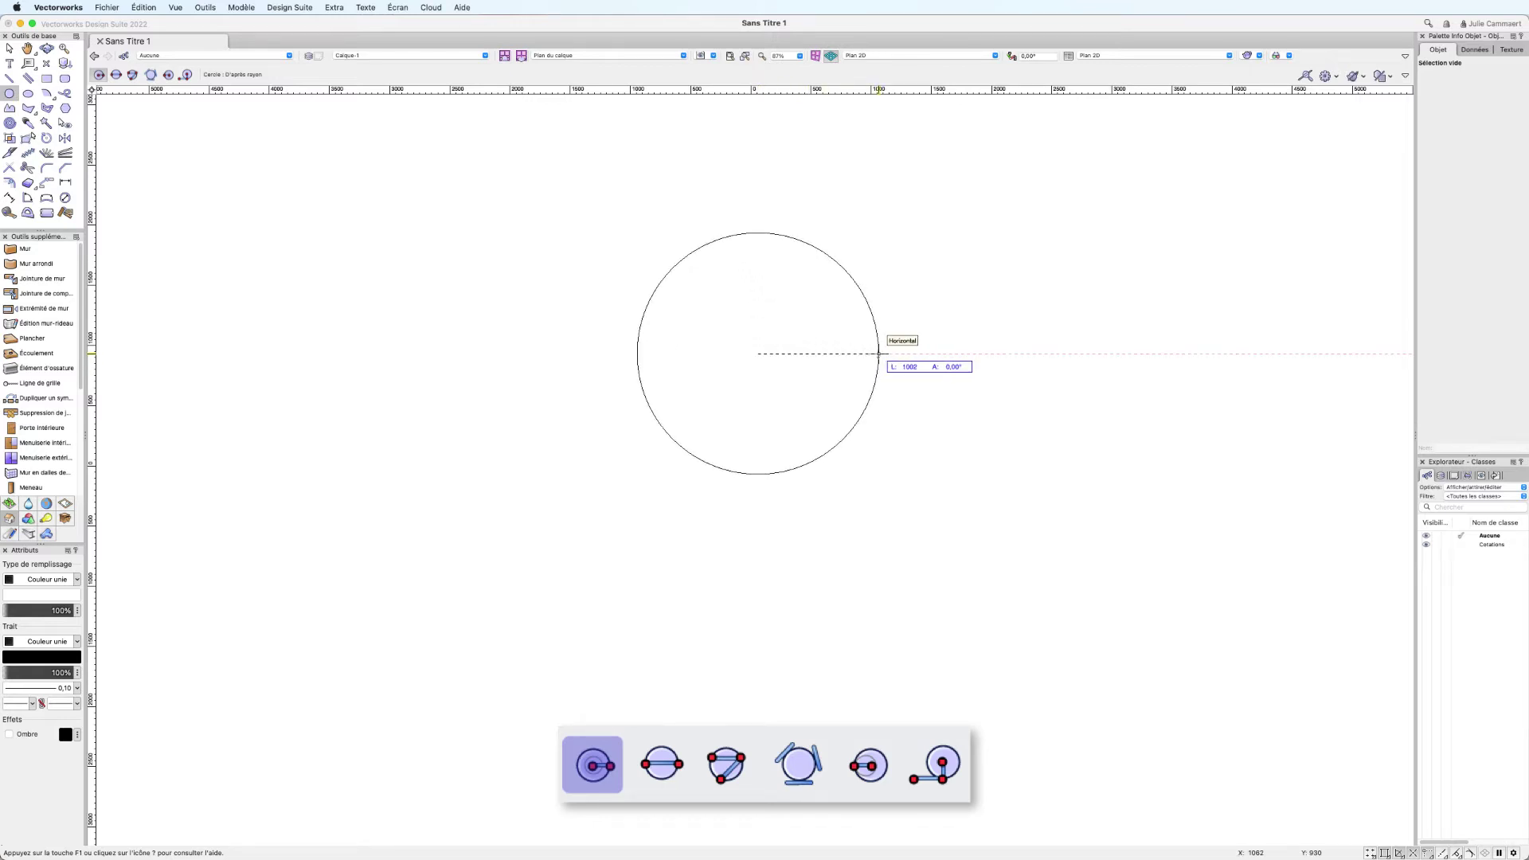
{"action": "key", "text": "Tab"}
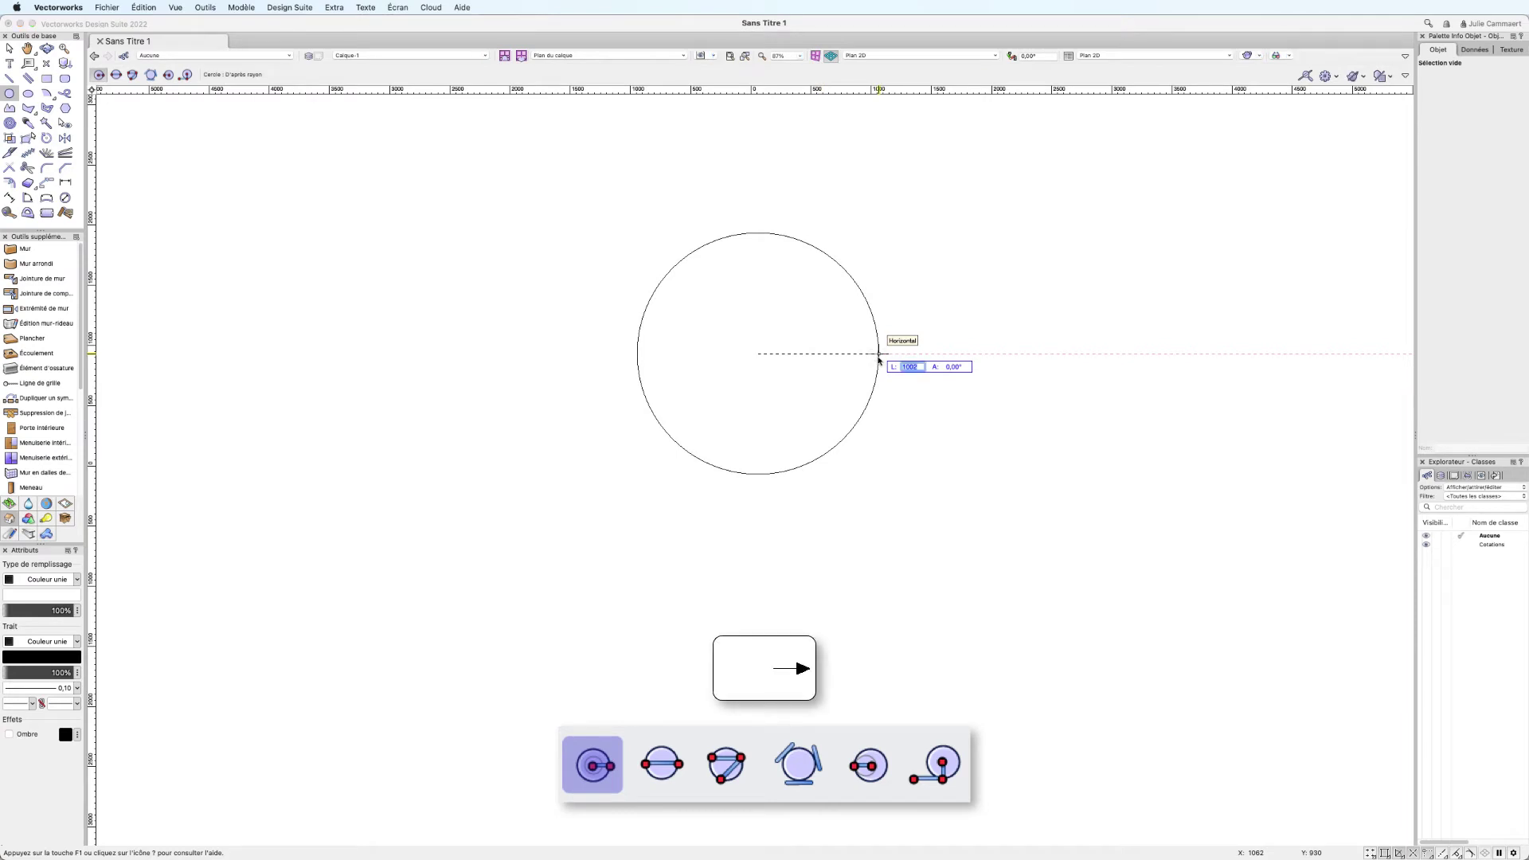
{"action": "type", "text": "1500"}
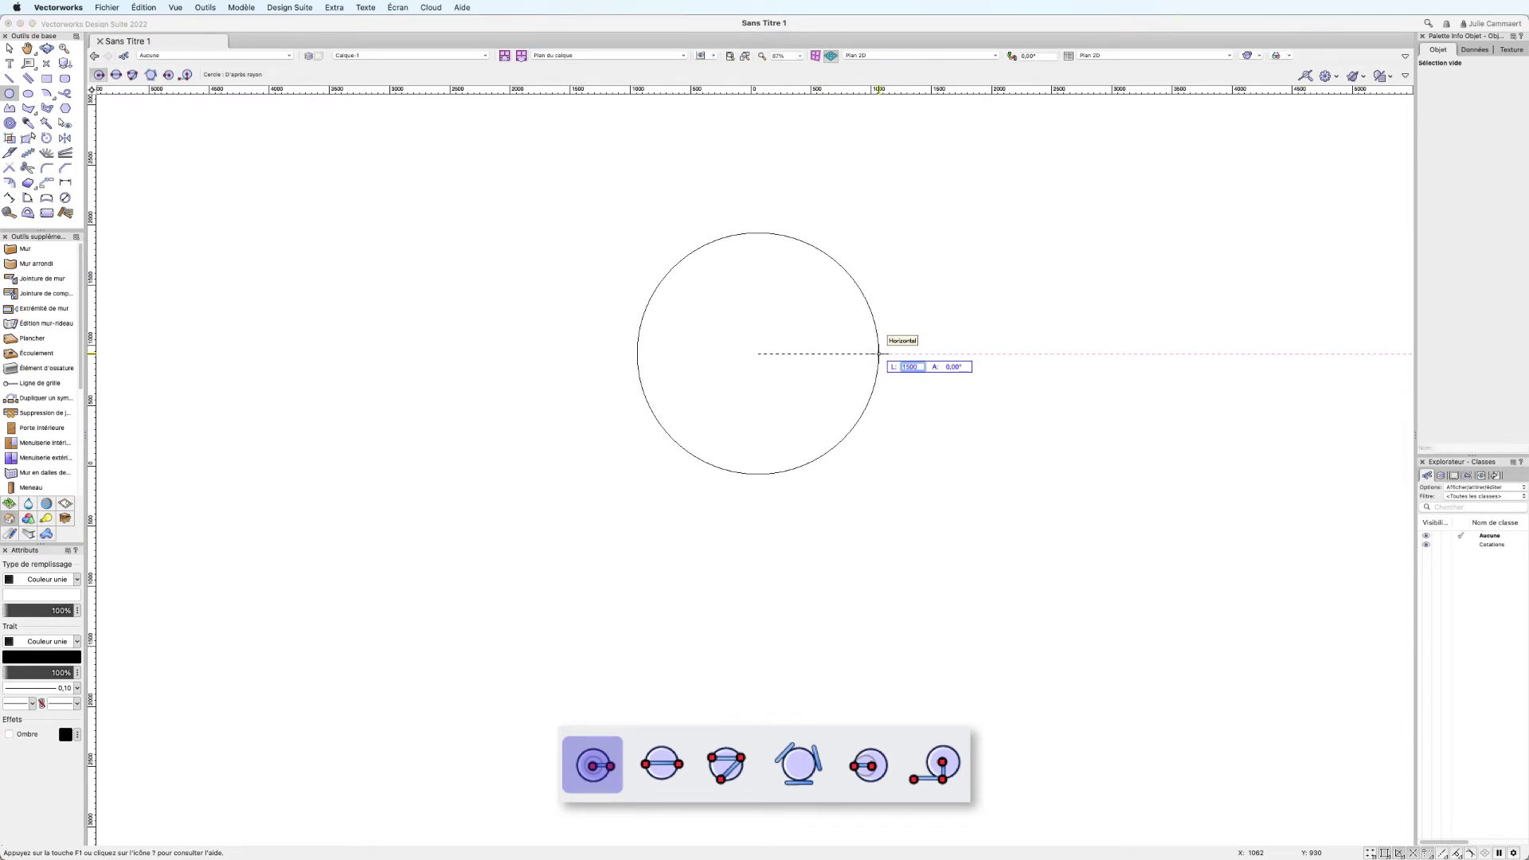
{"action": "key", "text": "Return"}
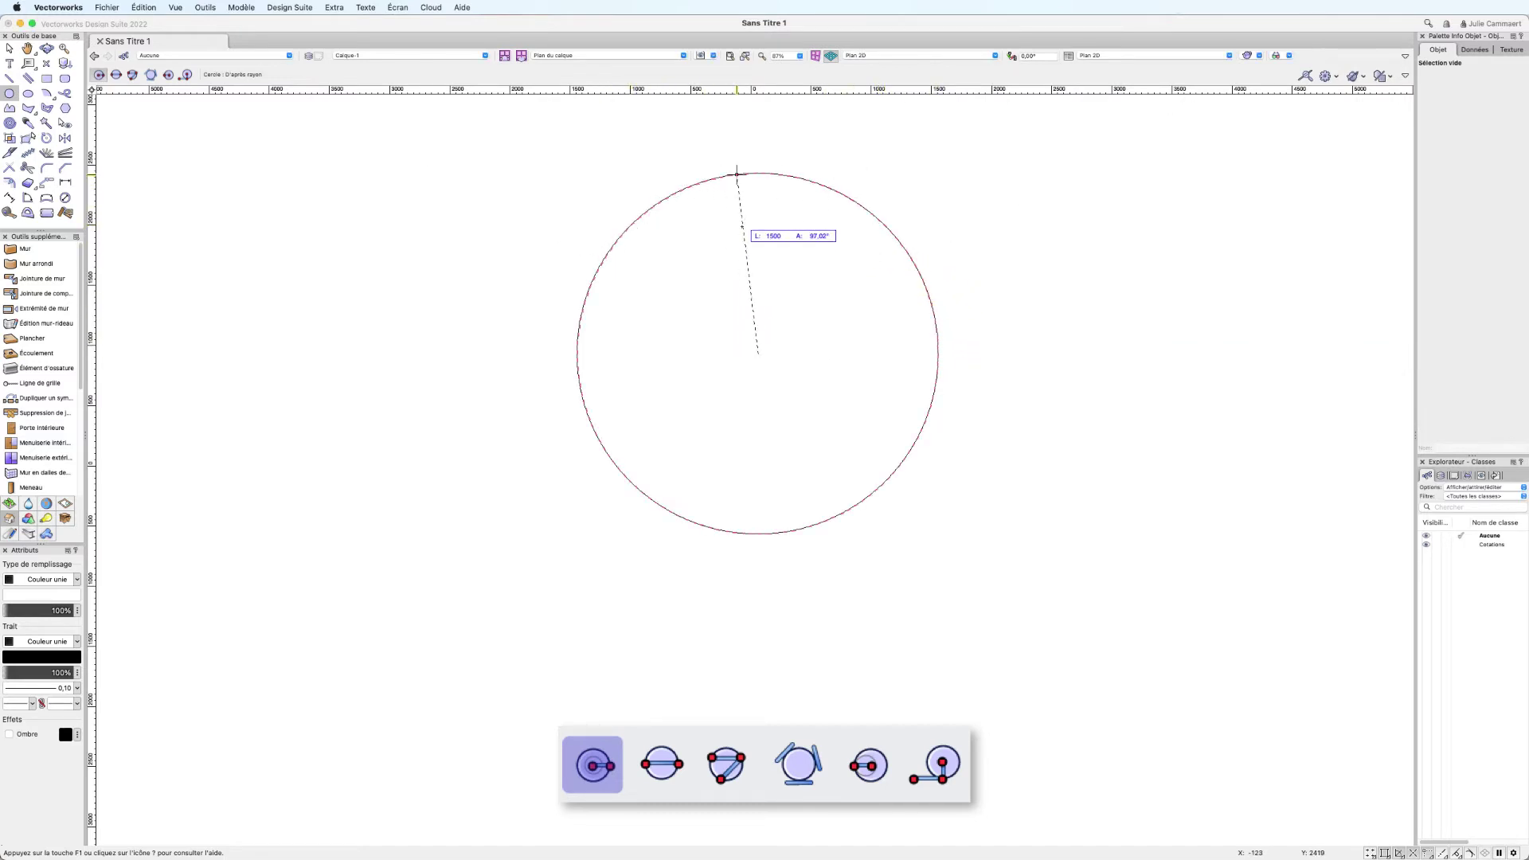
{"action": "left_click", "coordinate": [906, 397]}
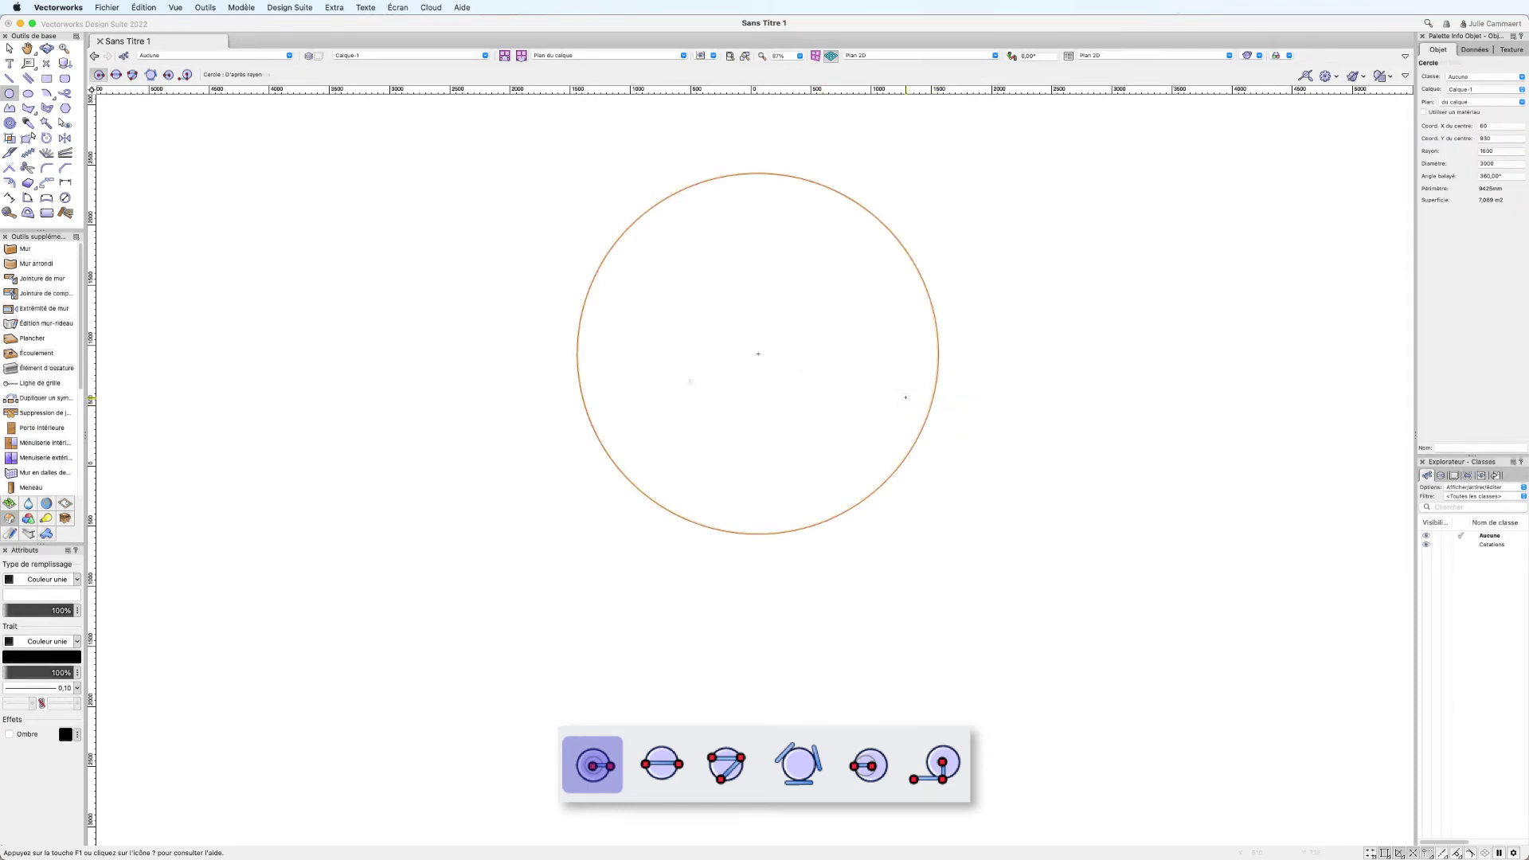
{"action": "key", "text": "super+z"}
Step: Draw a circle by its diameter, along a slanted line rising to the right, about 2423 mm across
{"action": "key", "text": "u"}
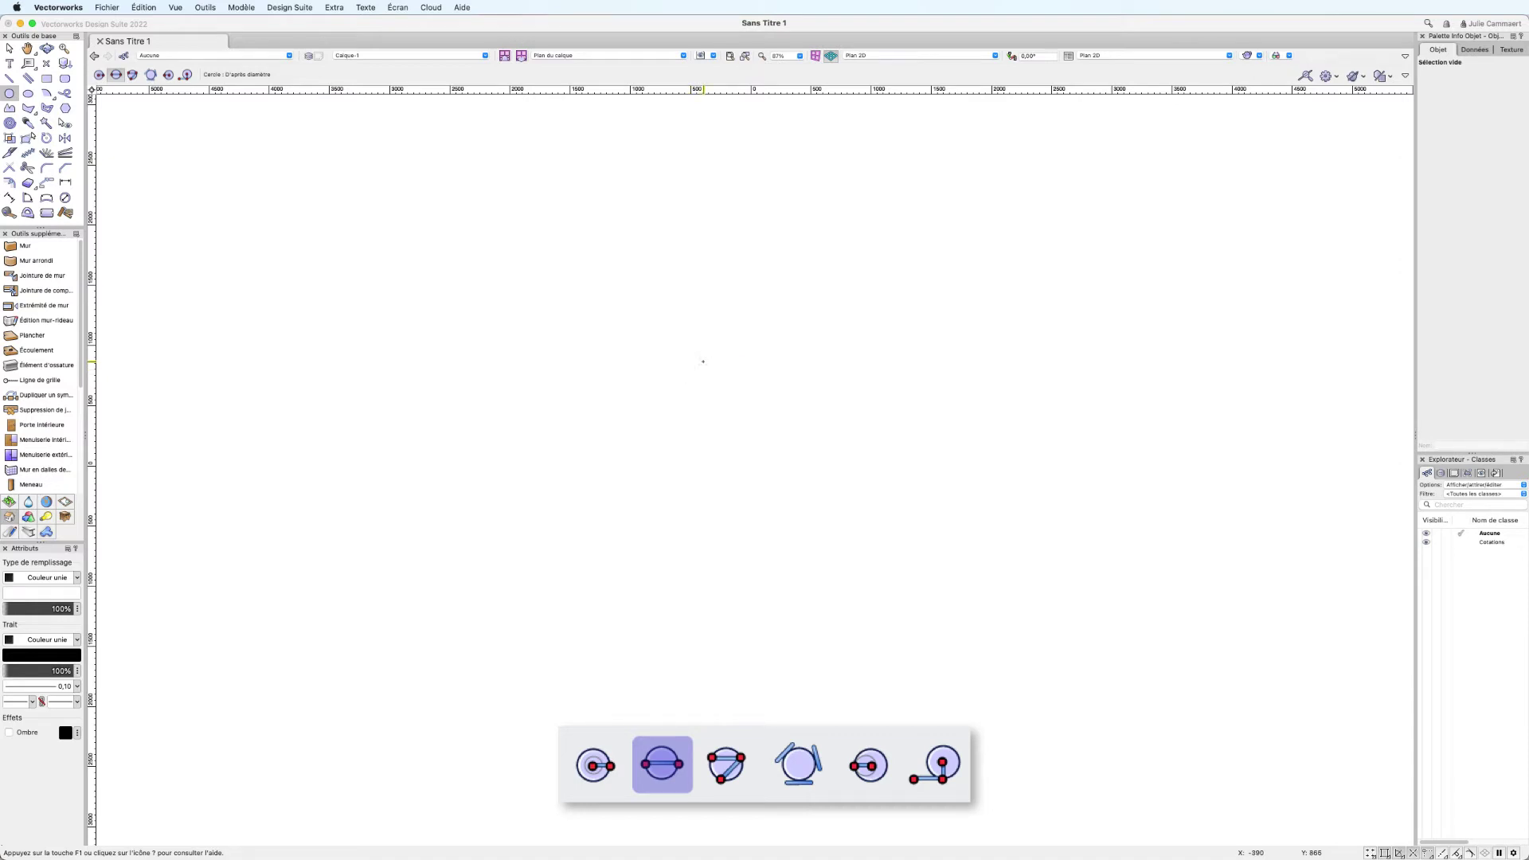
{"action": "left_click", "coordinate": [704, 361]}
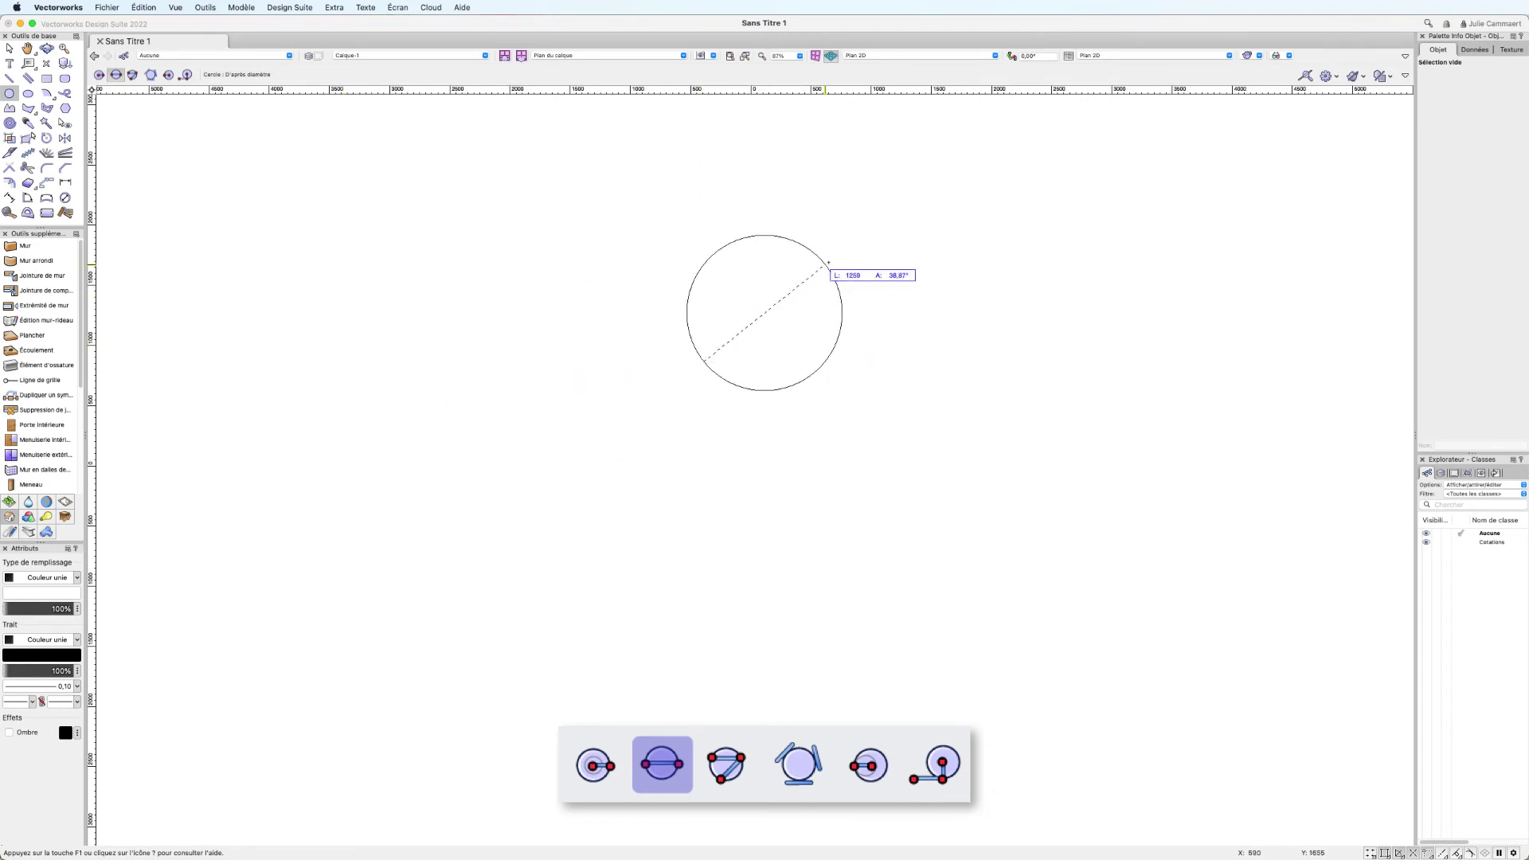
{"action": "left_click", "coordinate": [936, 184]}
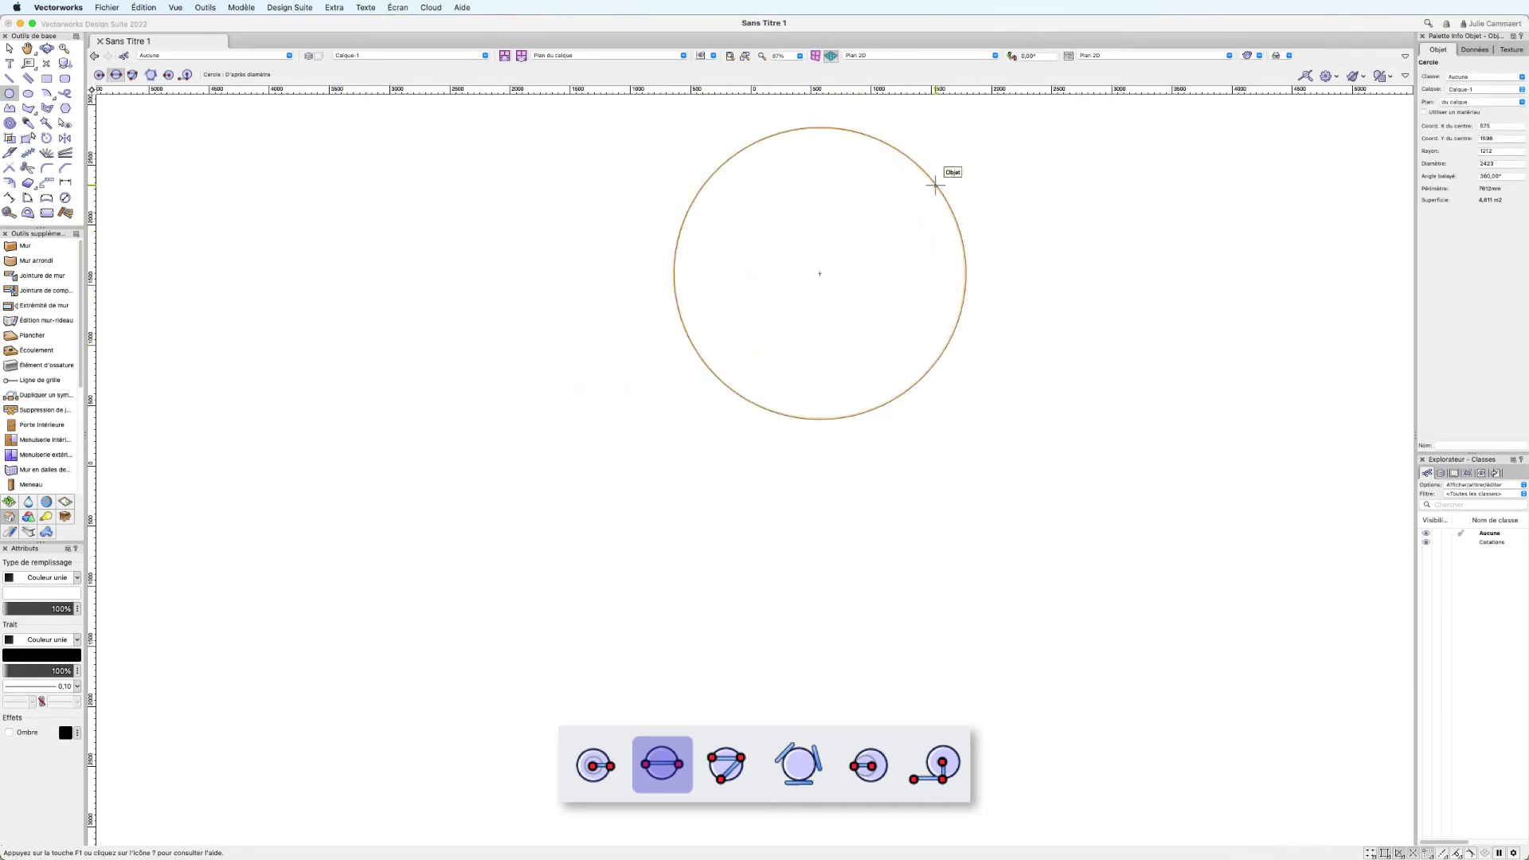
Step: Draw a circle through three points using the three-point mode of the Circle tool
{"action": "key", "text": "u"}
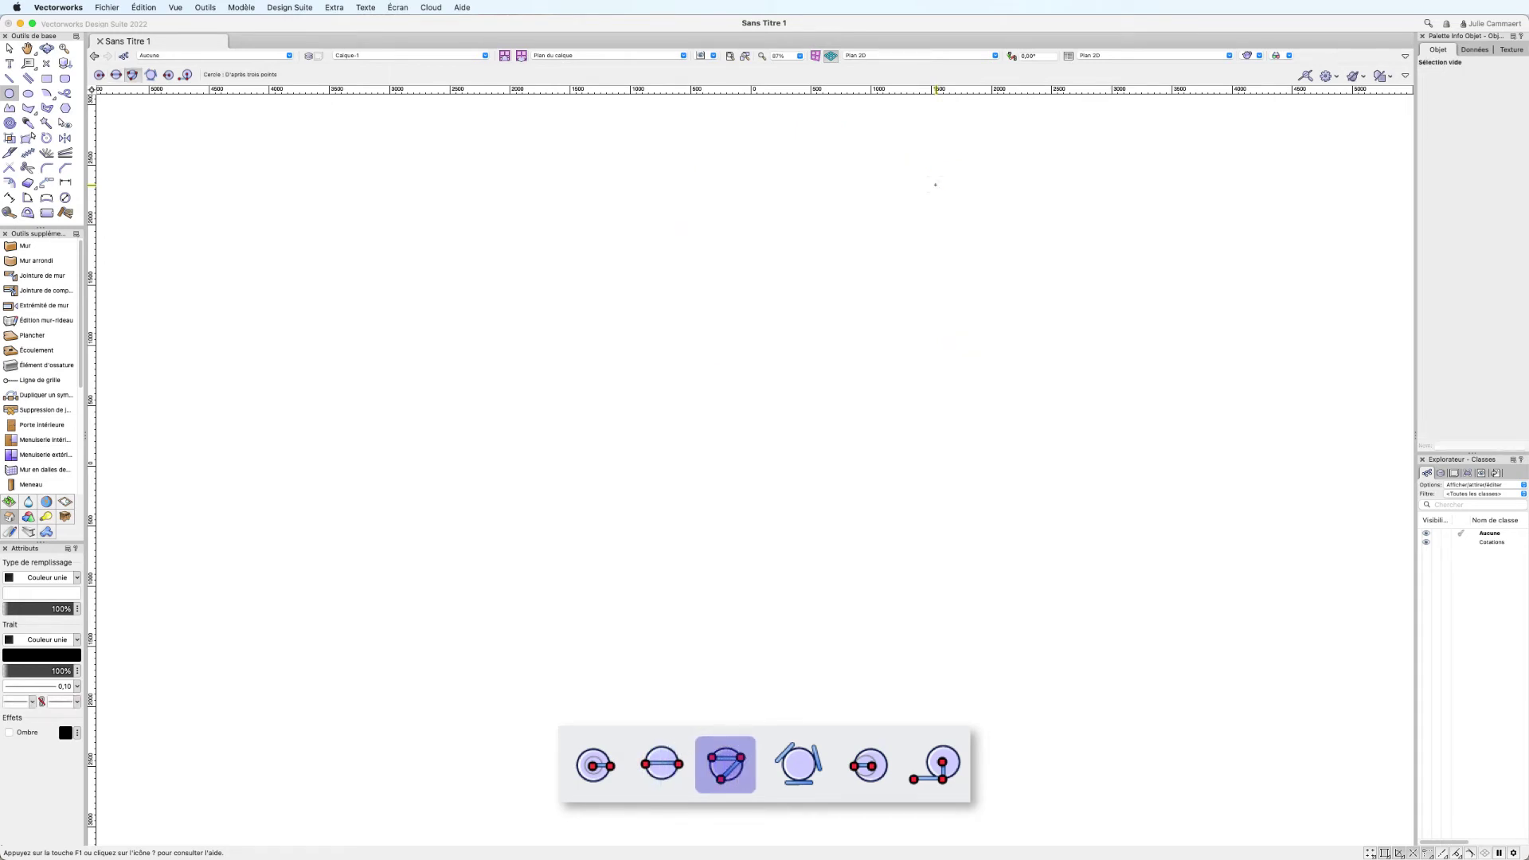
{"action": "left_click", "coordinate": [525, 433]}
{"action": "left_click", "coordinate": [506, 239]}
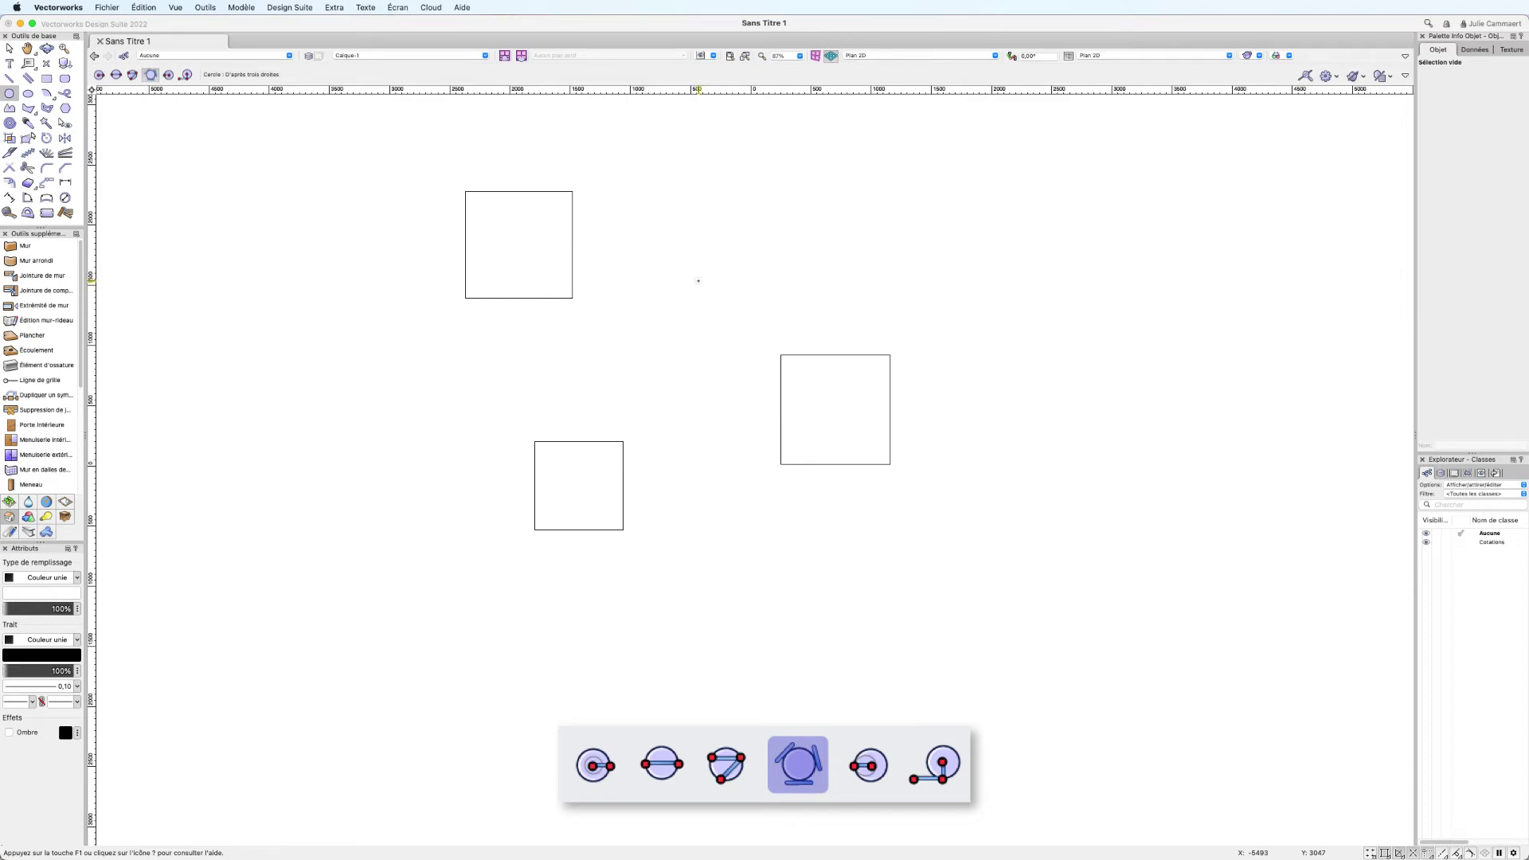
Step: Draw a circle tangent to three lines, using the upper square's right edge and the top edges of the other two squares
{"action": "left_click", "coordinate": [573, 257]}
{"action": "left_click", "coordinate": [613, 440]}
{"action": "left_click", "coordinate": [798, 356]}
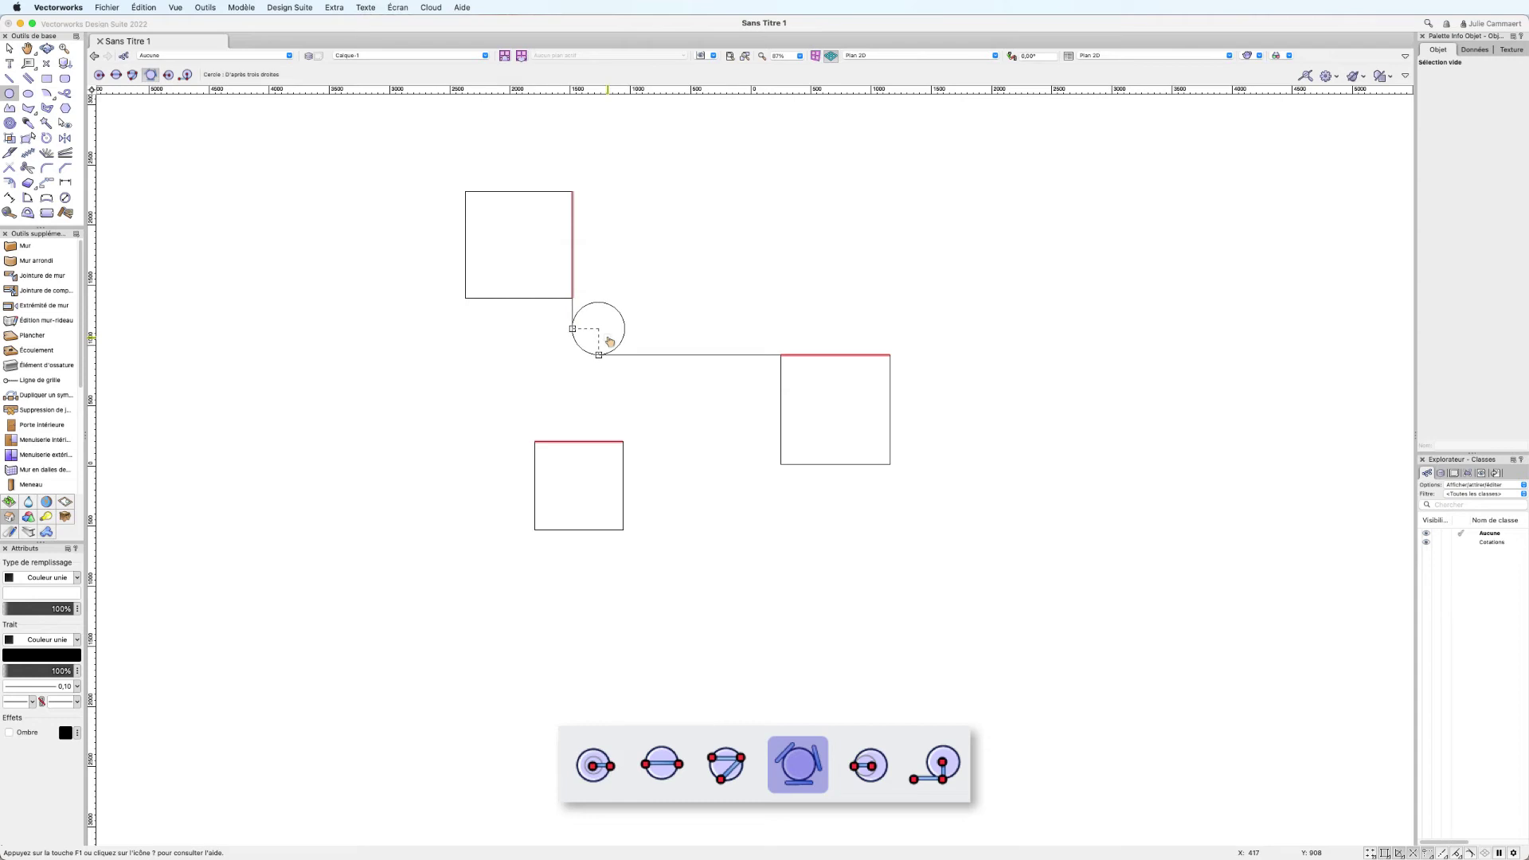
{"action": "left_click", "coordinate": [610, 342]}
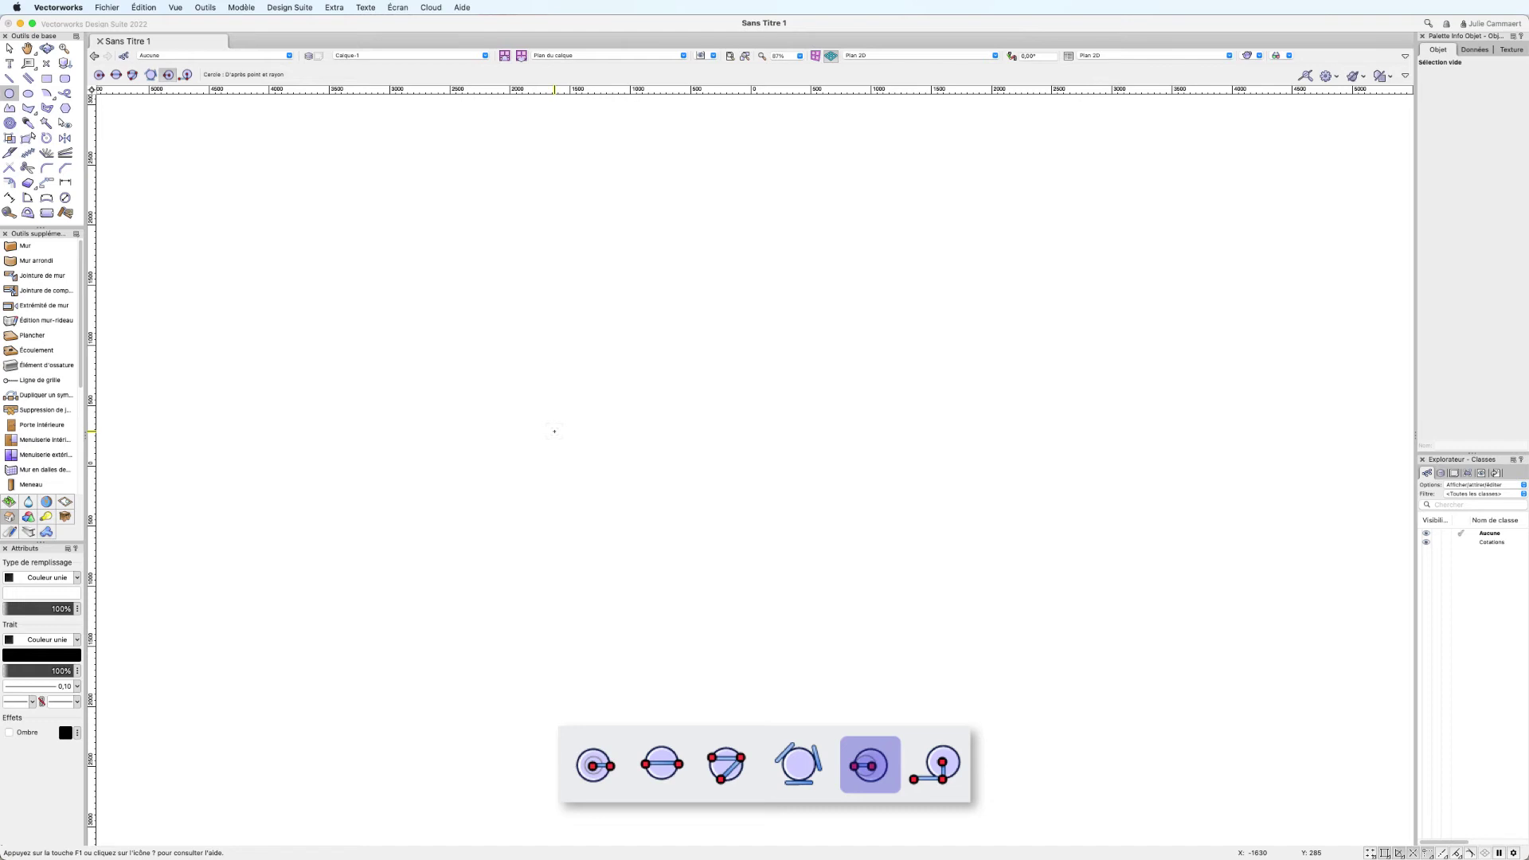
Step: Draw three touching circles by edge point and center, with radii of about 843, 336 and 713 mm
{"action": "left_click", "coordinate": [554, 432]}
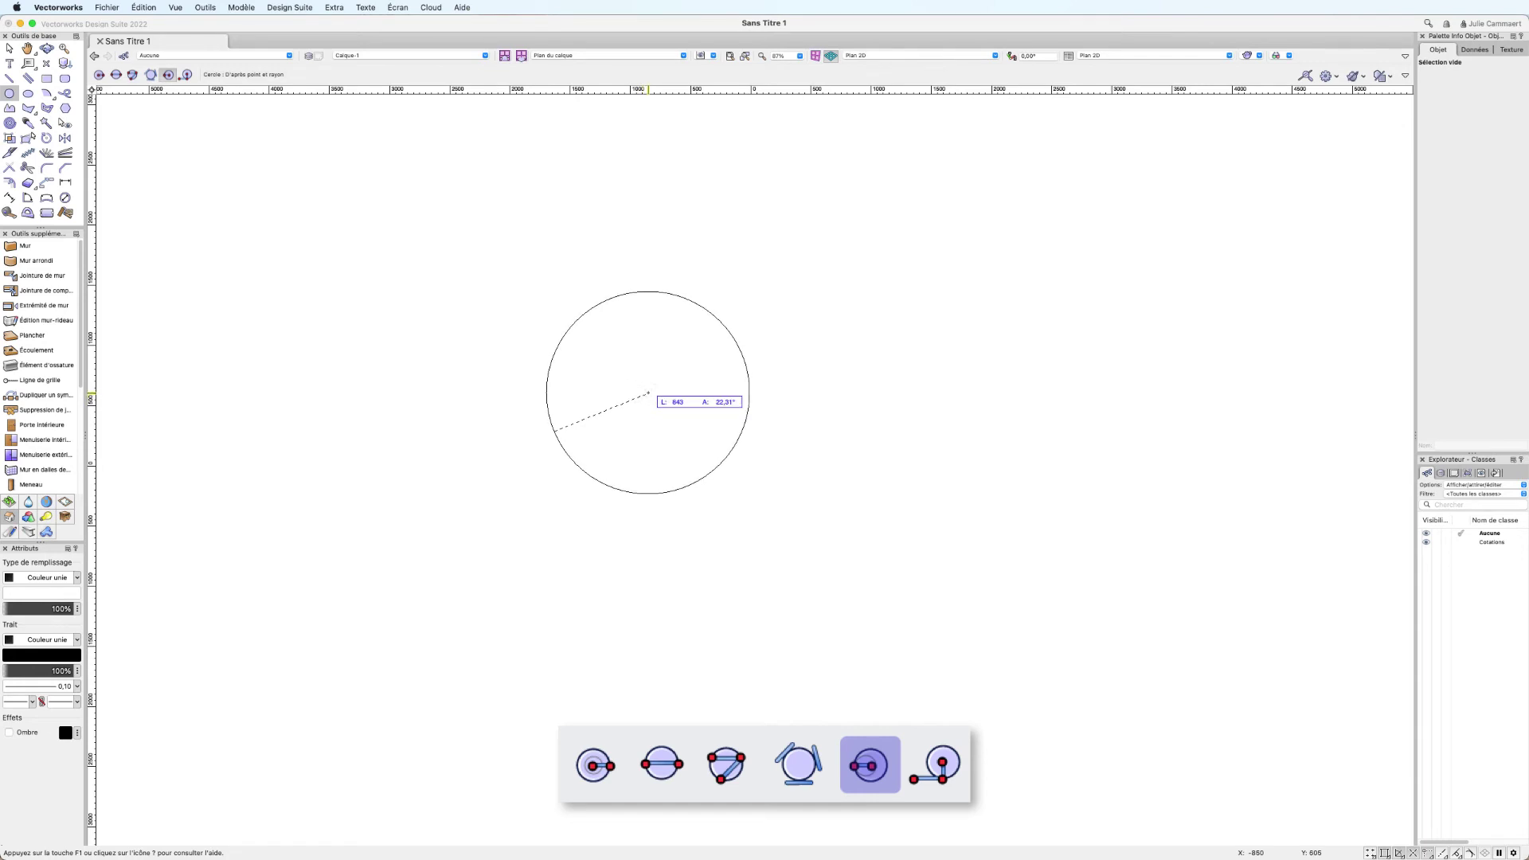
{"action": "left_click", "coordinate": [648, 392]}
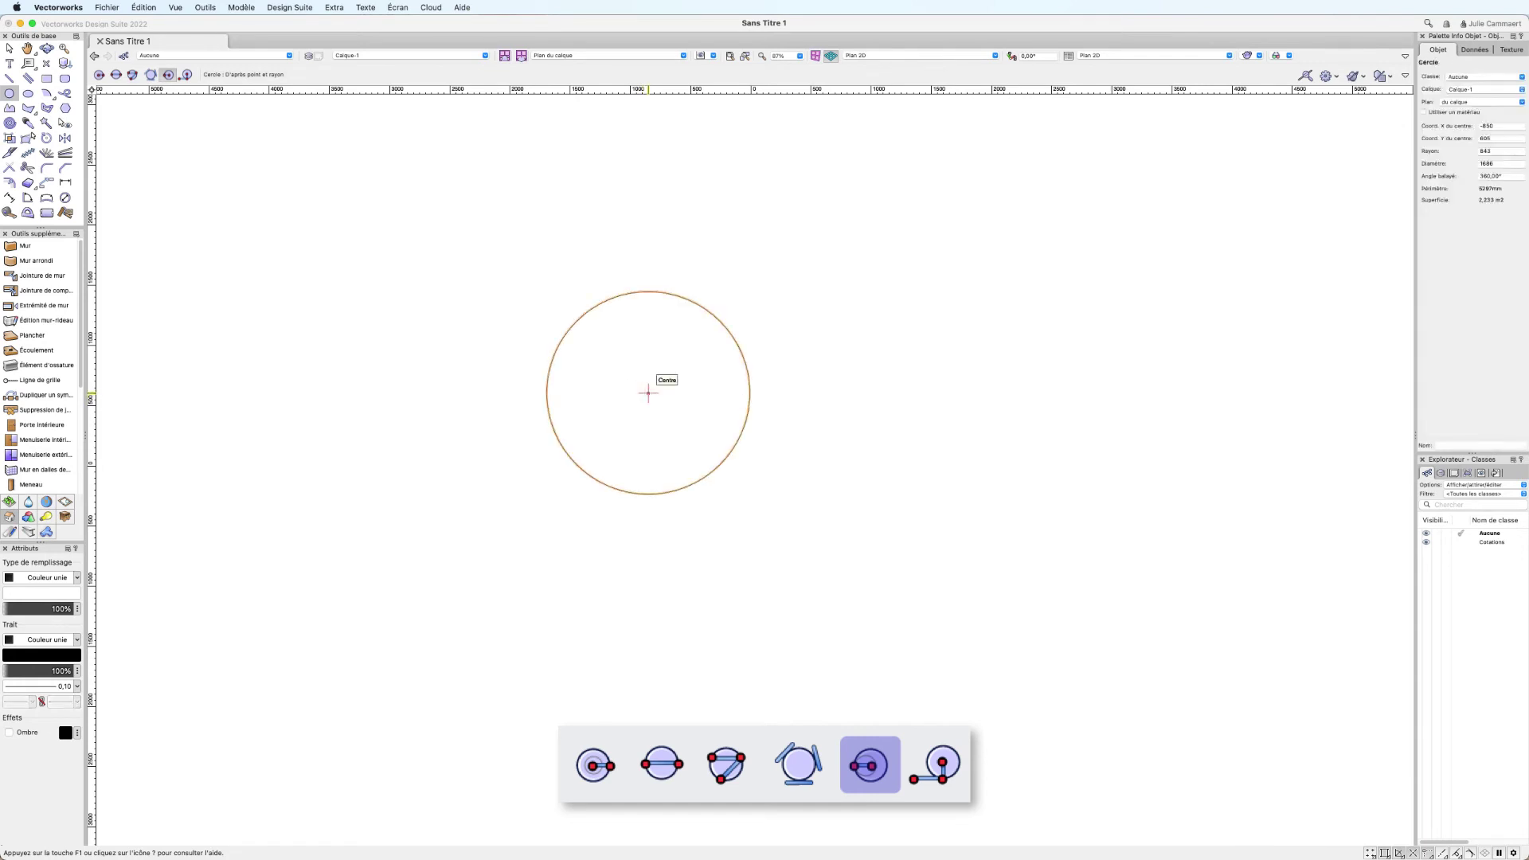
{"action": "left_click", "coordinate": [737, 340]}
{"action": "left_click", "coordinate": [771, 321]}
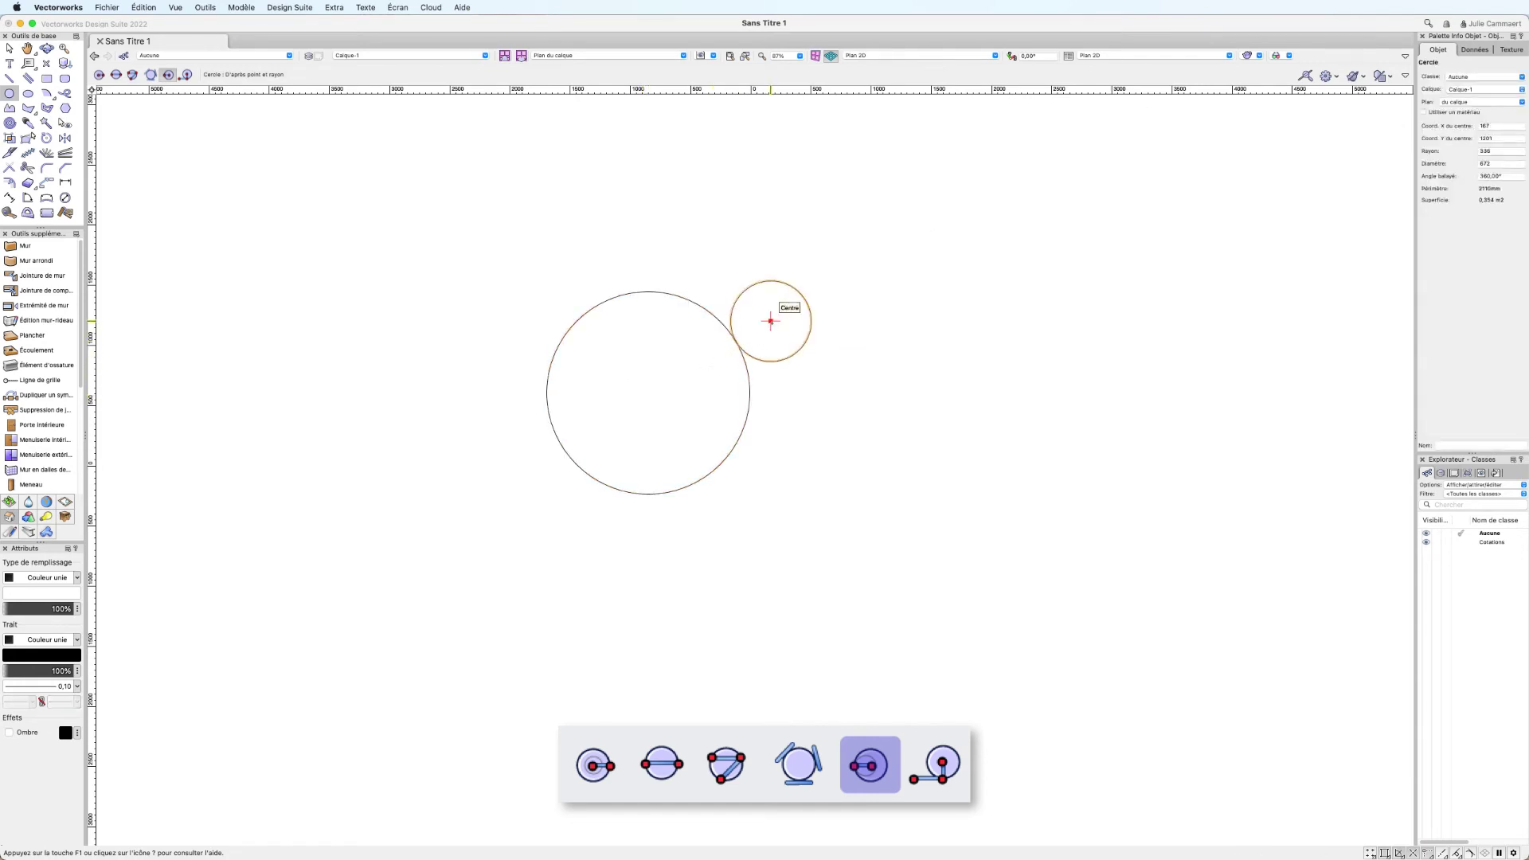
{"action": "left_click", "coordinate": [808, 306]}
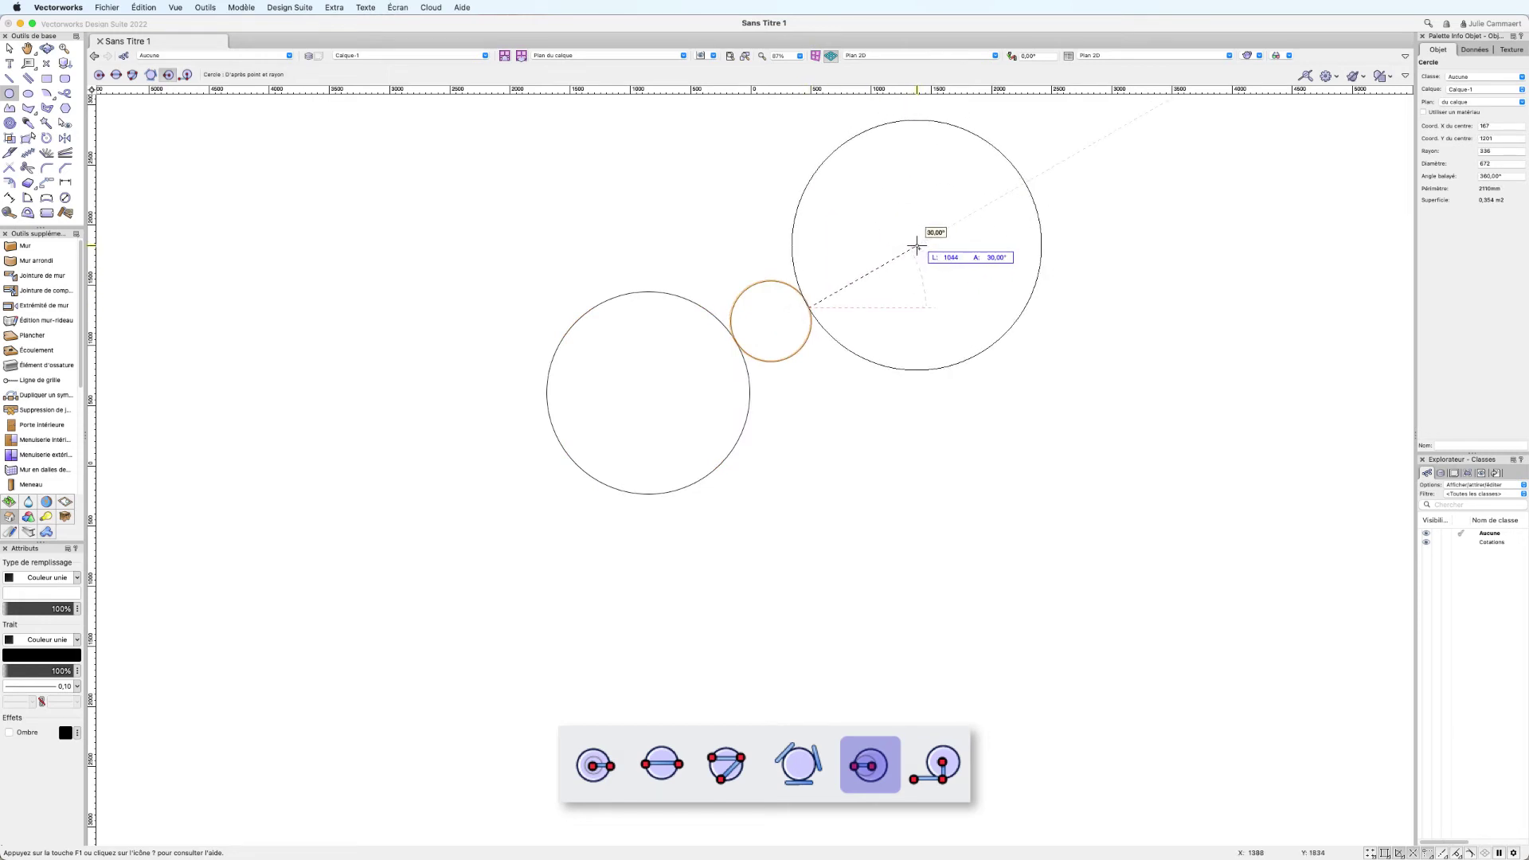
{"action": "left_click", "coordinate": [882, 265]}
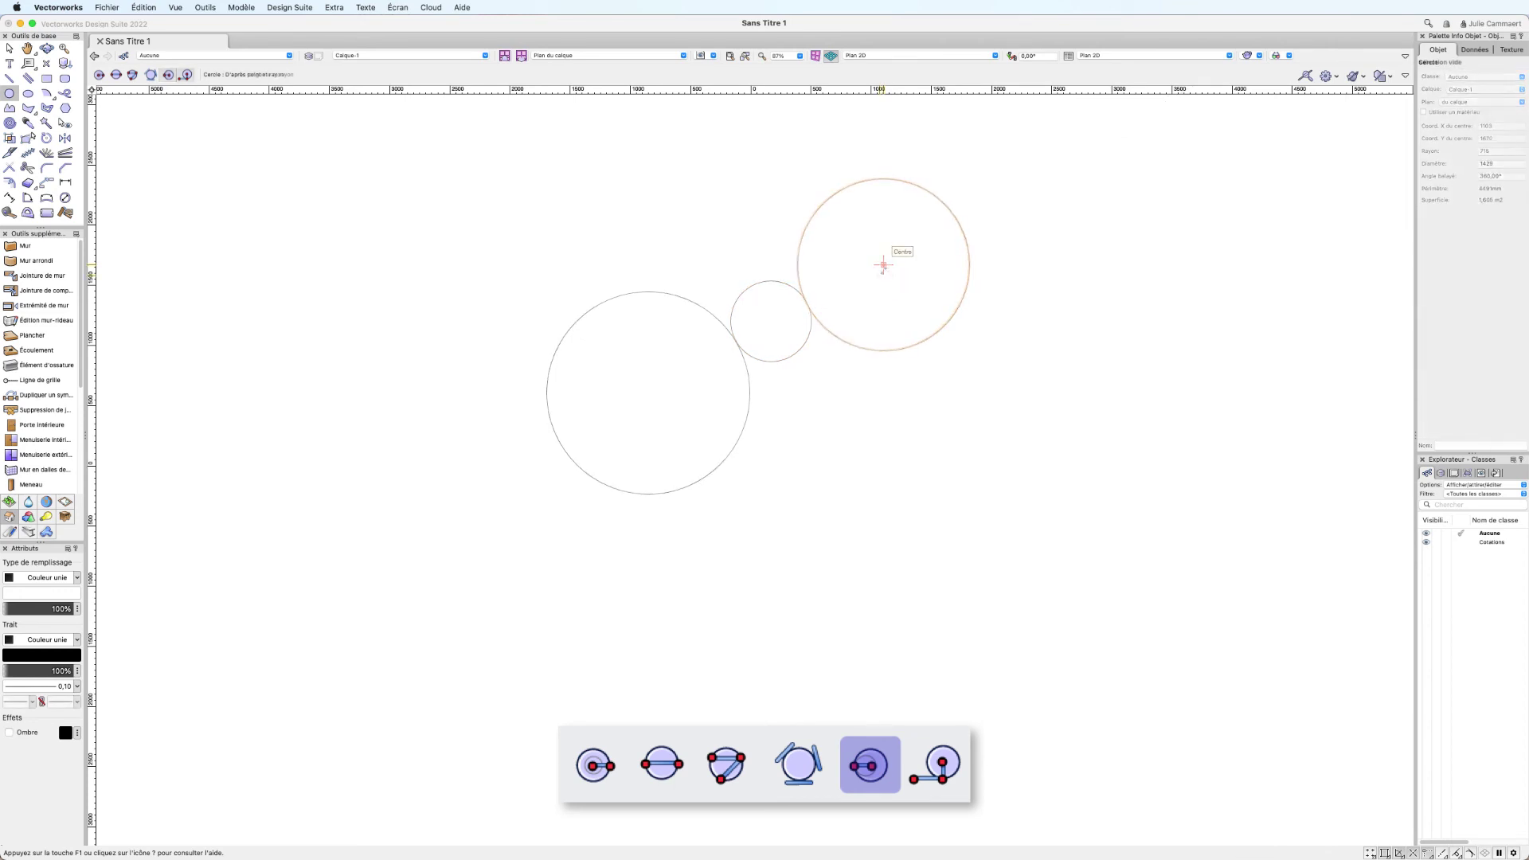
Step: Draw a circle by tangent and radius, resting on a horizontal tangent about 1542 mm long, with a radius of about 957 mm
{"action": "key", "text": "u"}
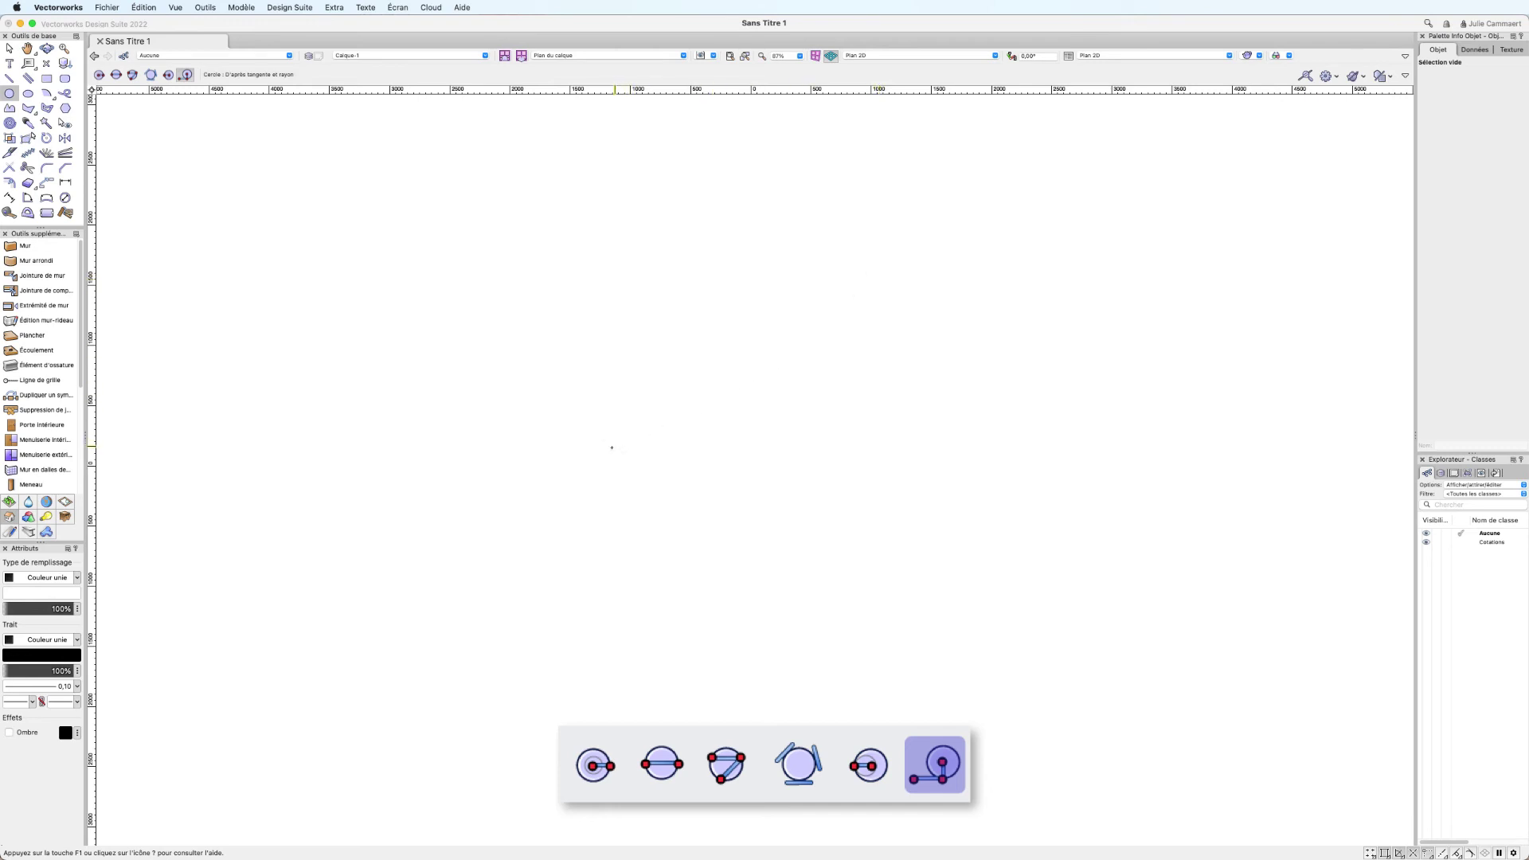
{"action": "left_click", "coordinate": [609, 449]}
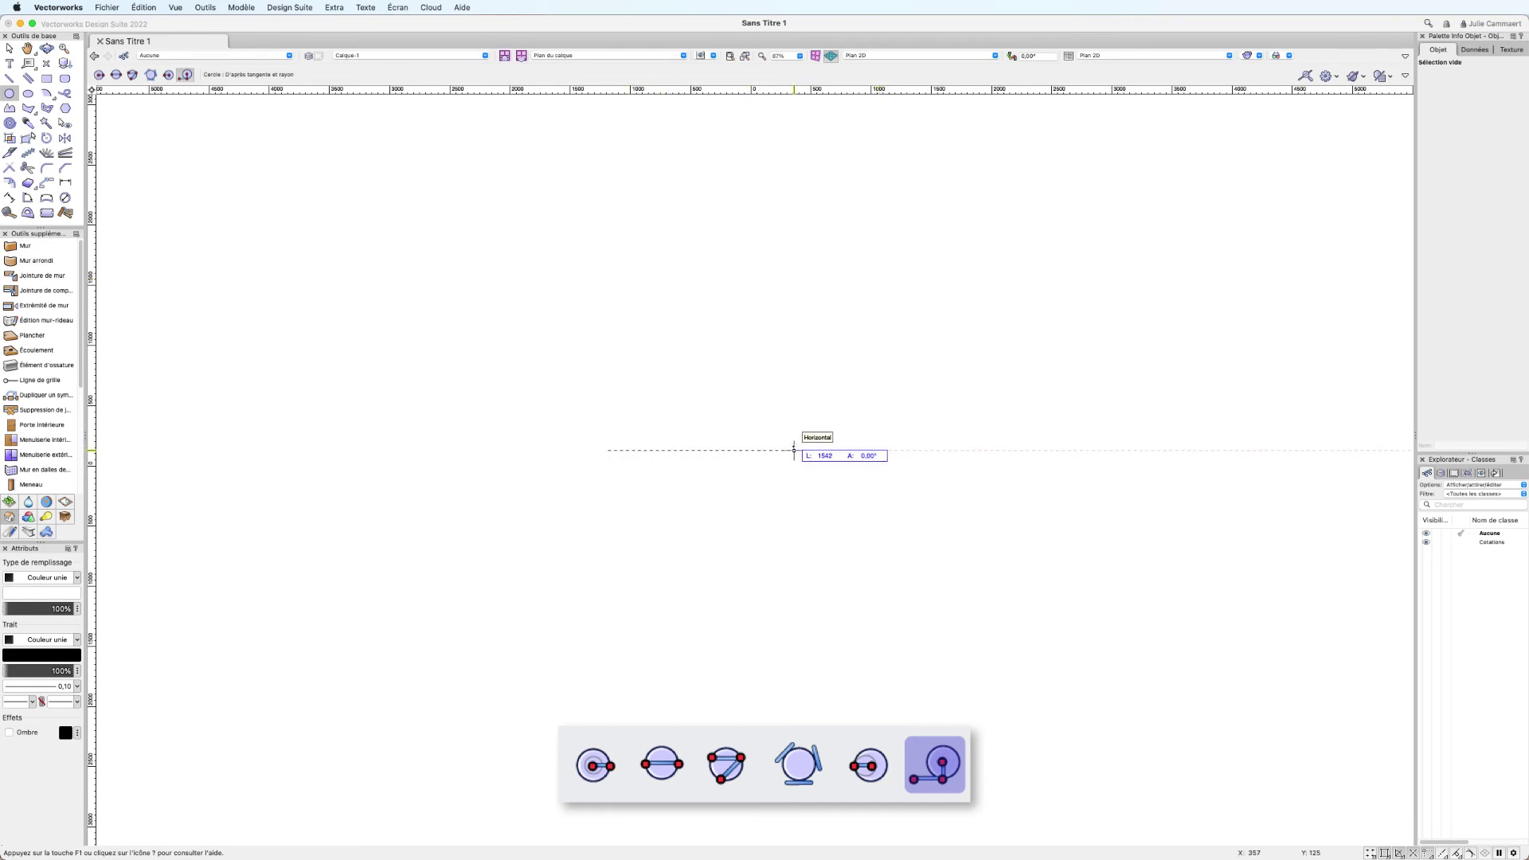
{"action": "left_click", "coordinate": [794, 450]}
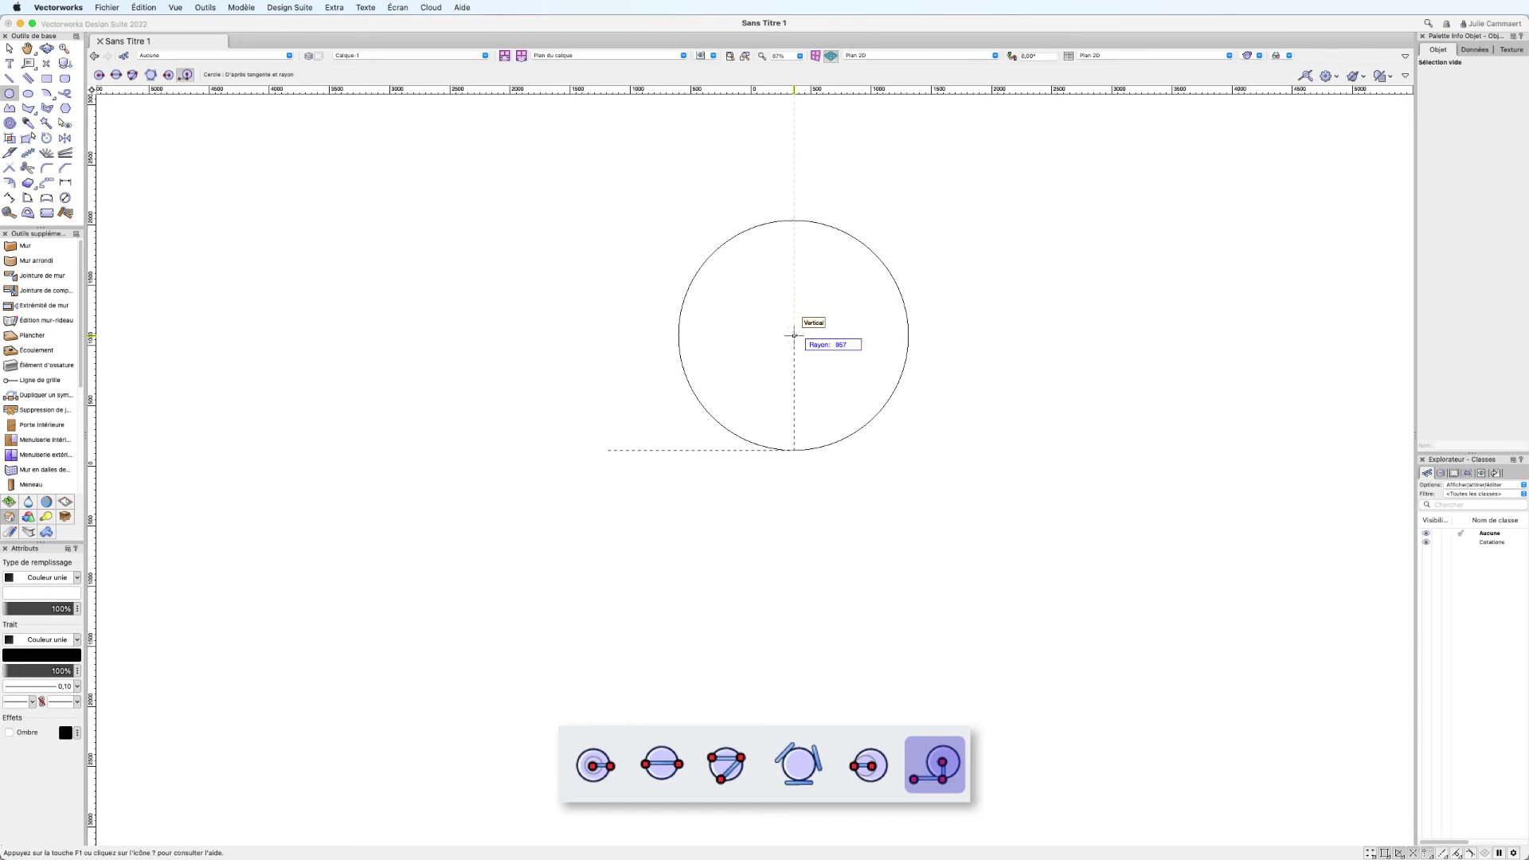
{"action": "left_click", "coordinate": [794, 335]}
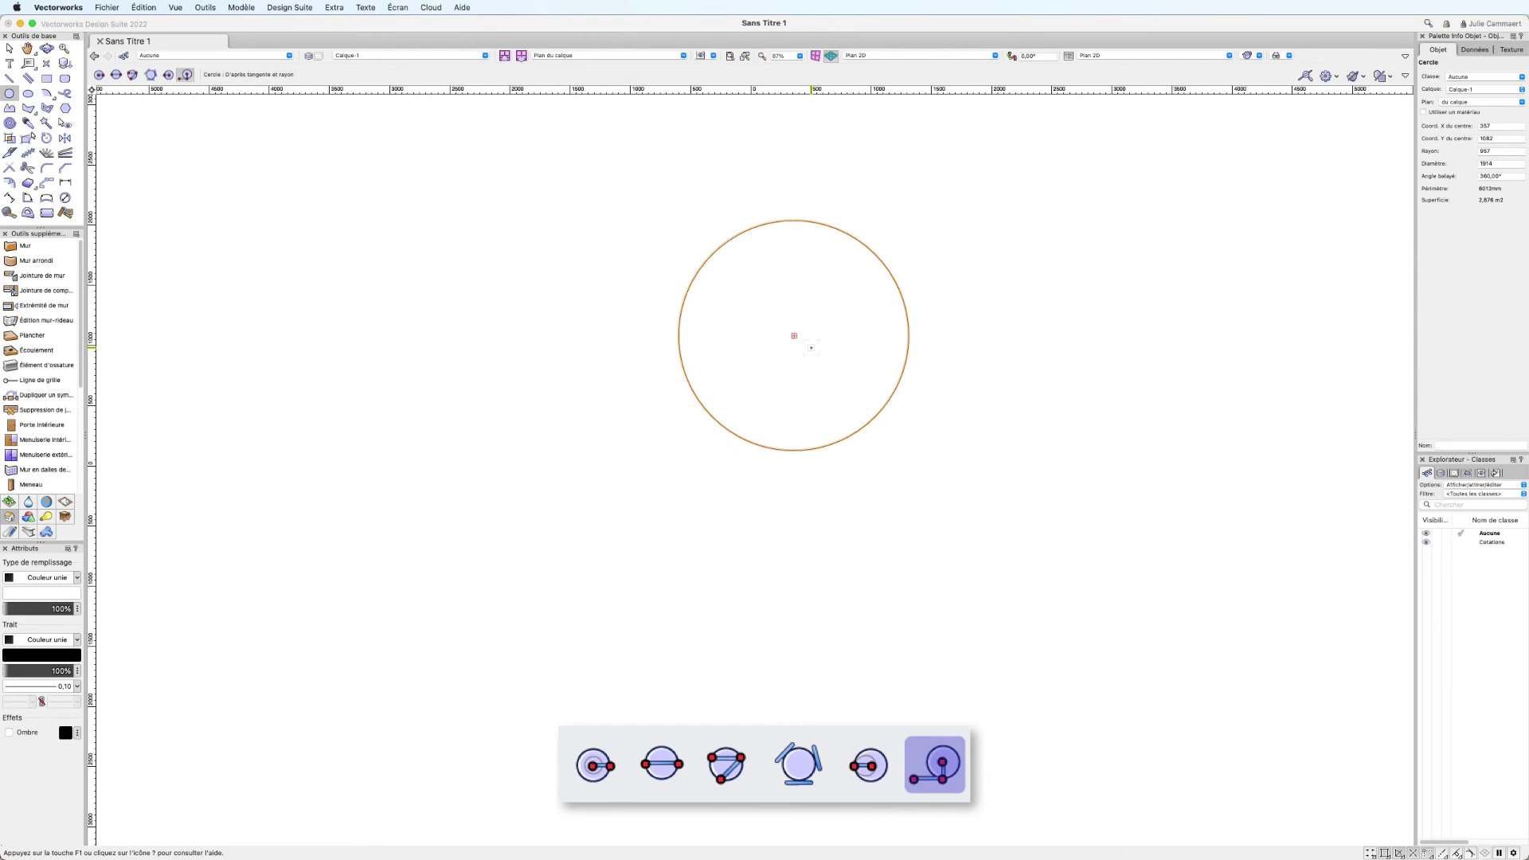
Step: In the right isometric view, draw a circle of about 1094 mm radius by center and radius, and extrude it upward into a cylinder
{"action": "key", "text": "u"}
{"action": "key", "text": "super+3"}
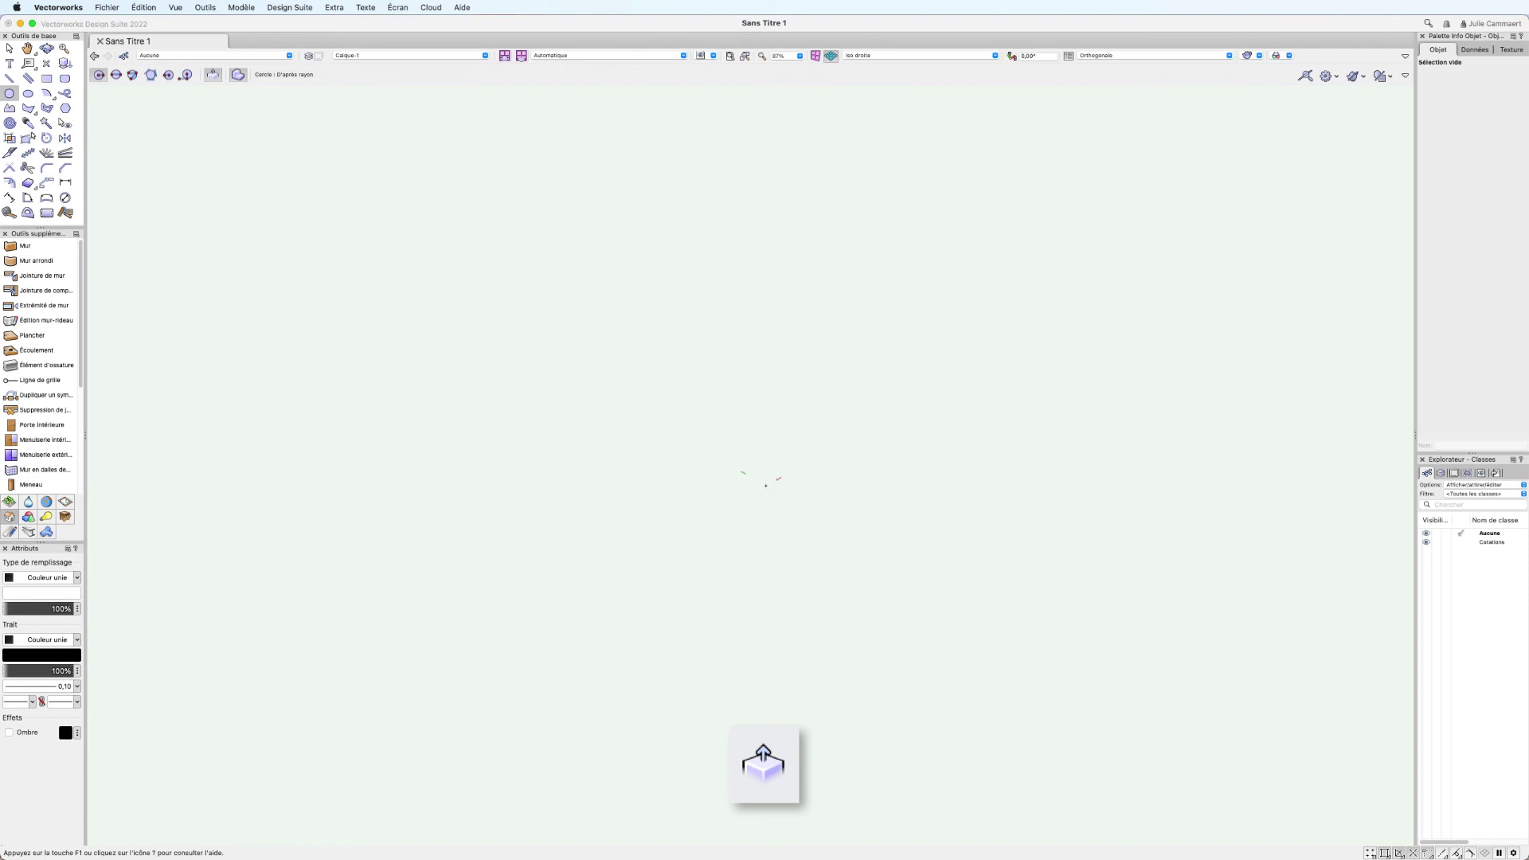
{"action": "left_click", "coordinate": [770, 470]}
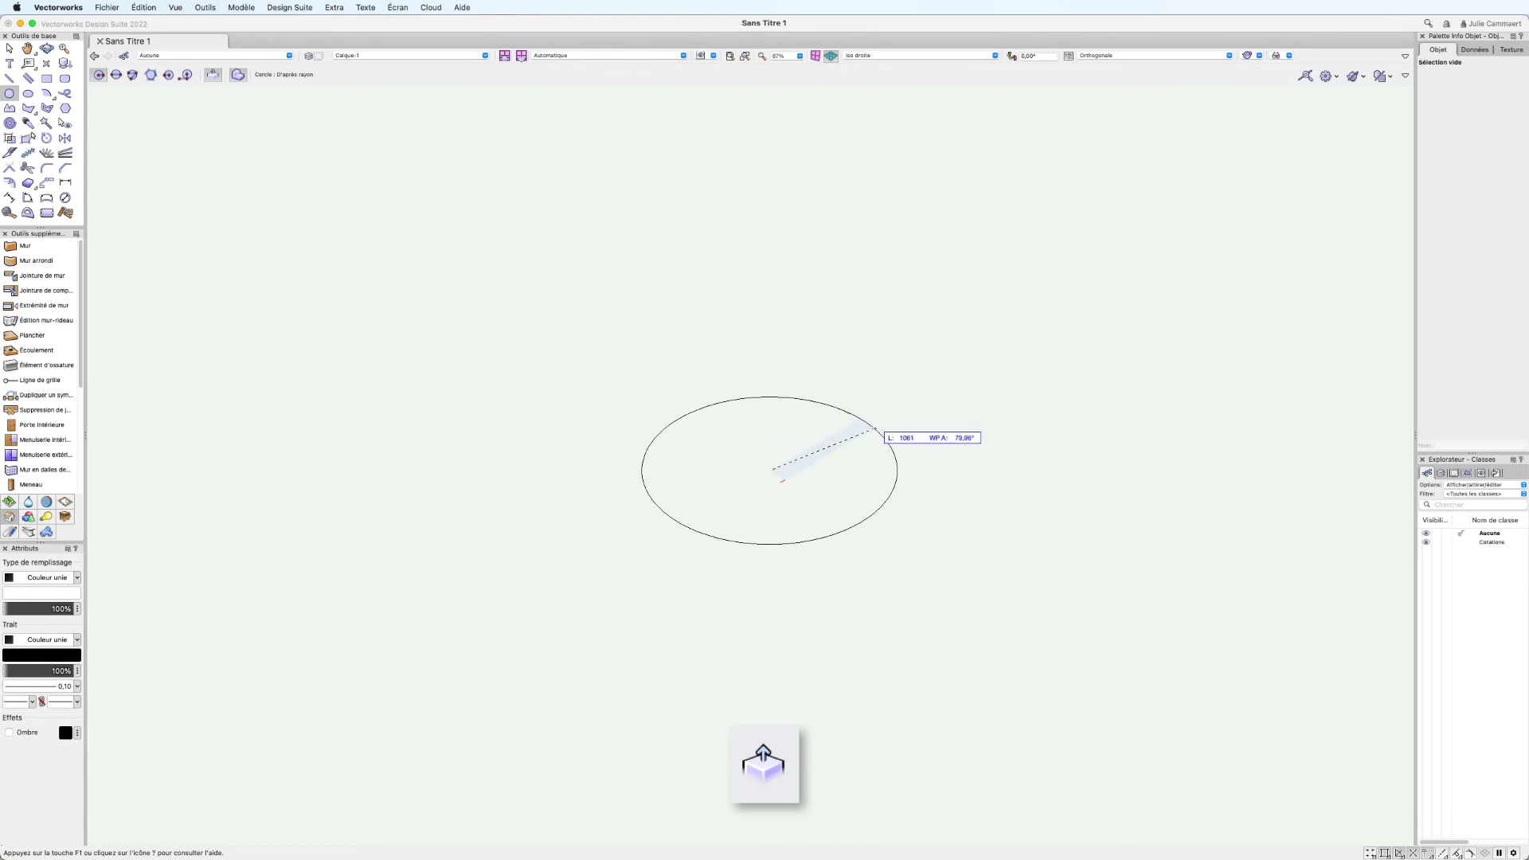
{"action": "left_click", "coordinate": [882, 428]}
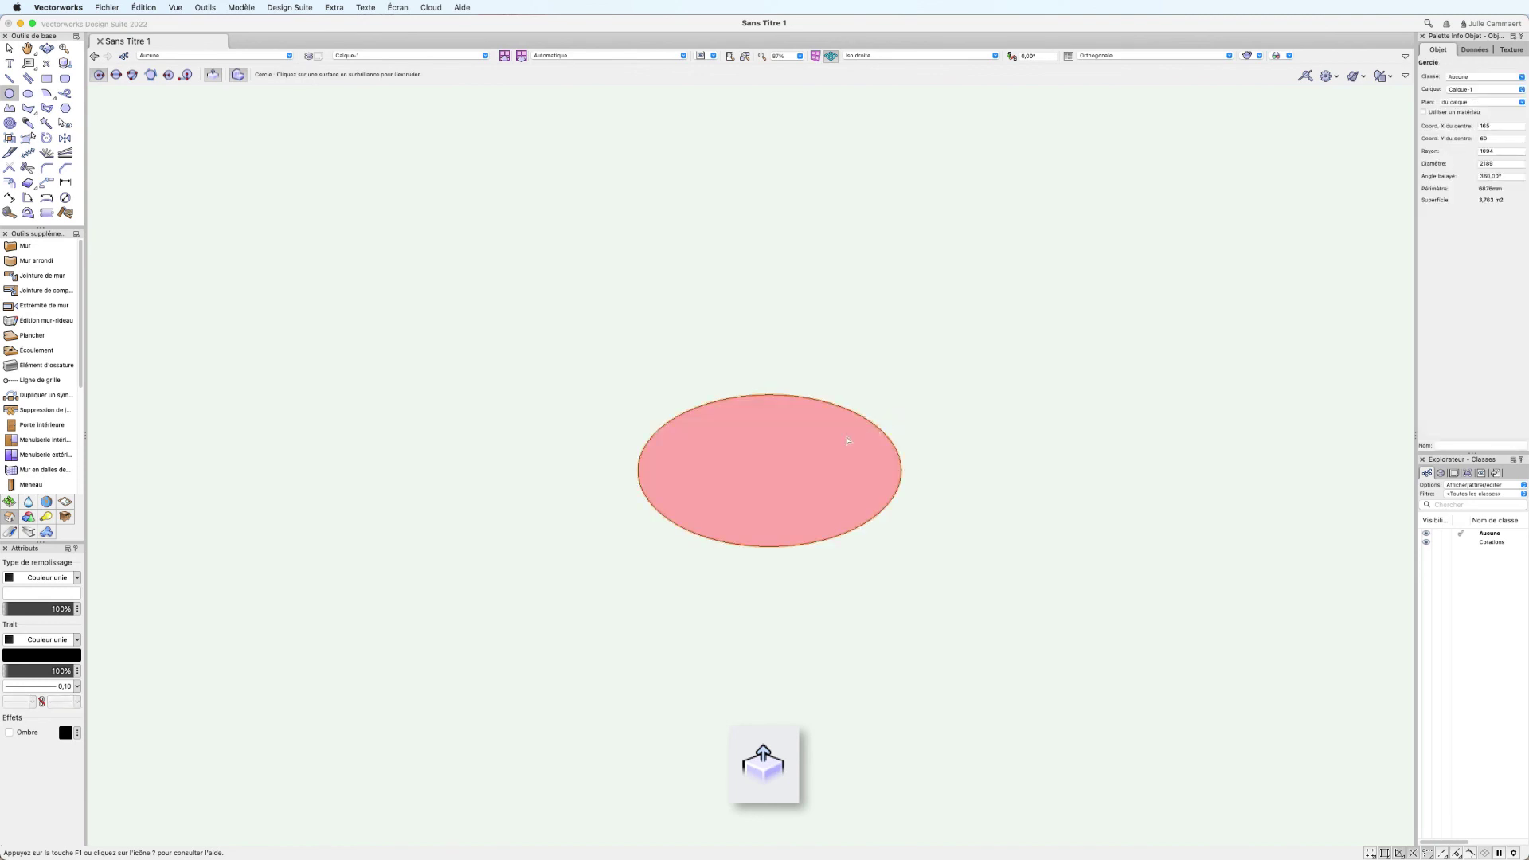
{"action": "left_click_drag", "start_coordinate": [796, 460], "coordinate": [805, 205]}
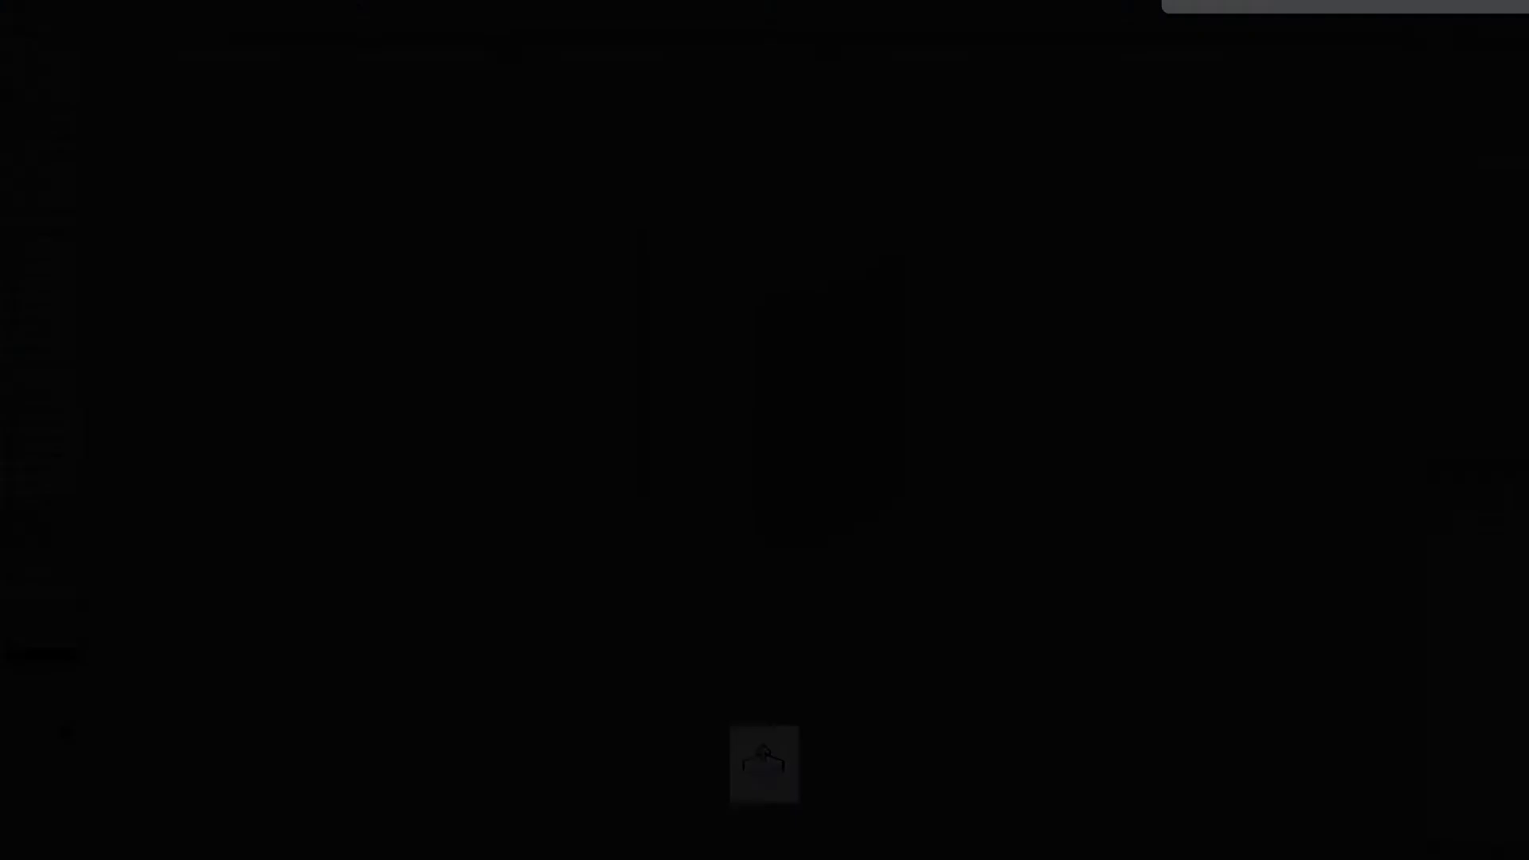